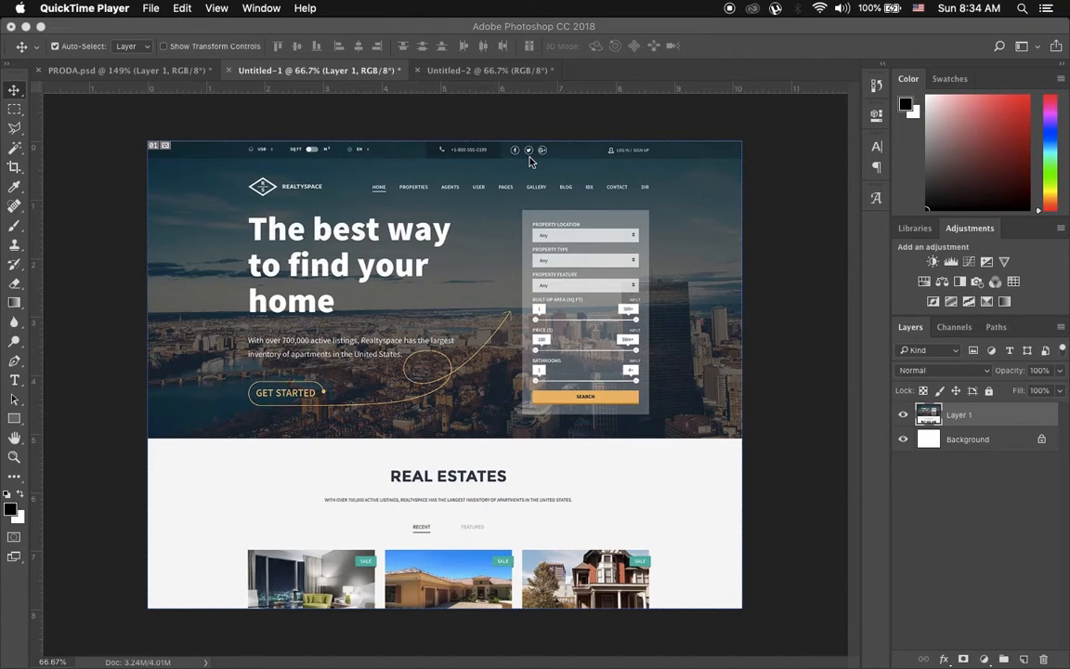
Switch to the Untitled-2 document and convert its Background into a regular layer named "BG"
click(491, 76)
click(491, 73)
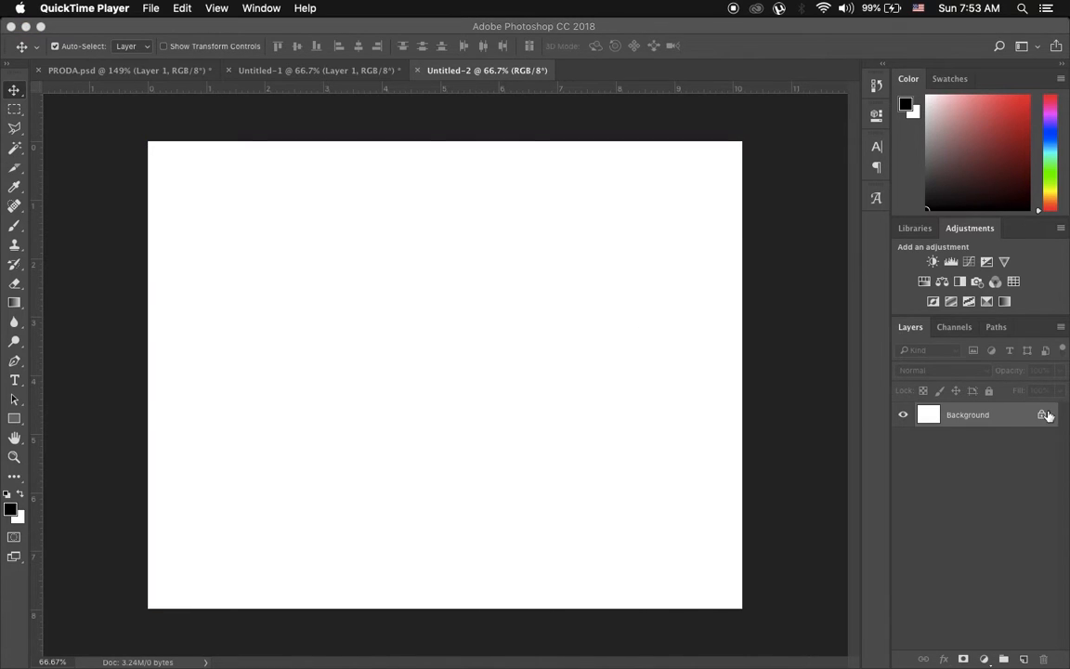
double_click(938, 414)
text(BG)
key(Return)
Apply a light blue Color Overlay of about #91a6e5 to the BG layer
double_click(990, 417)
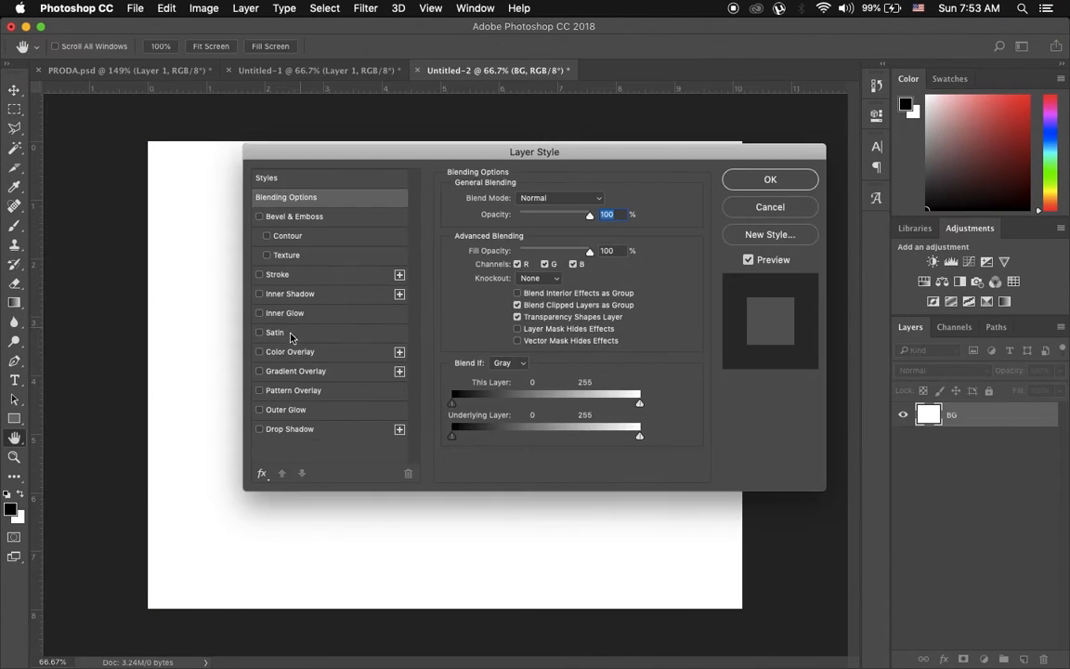
click(299, 351)
click(591, 200)
click(598, 314)
click(790, 303)
drag(633, 312, 662, 249)
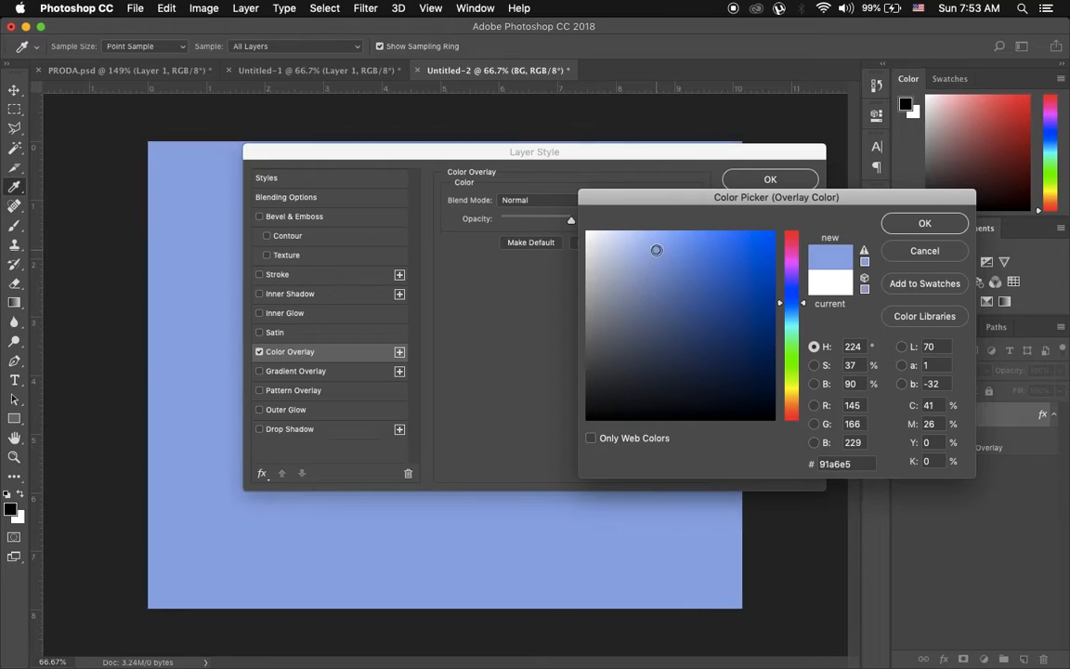
click(925, 223)
click(770, 179)
Draw a rectangle about 1218 × 295 px across the top of the canvas and fill it with bright green
key(u)
drag(145, 134, 743, 279)
click(665, 201)
click(665, 280)
click(696, 296)
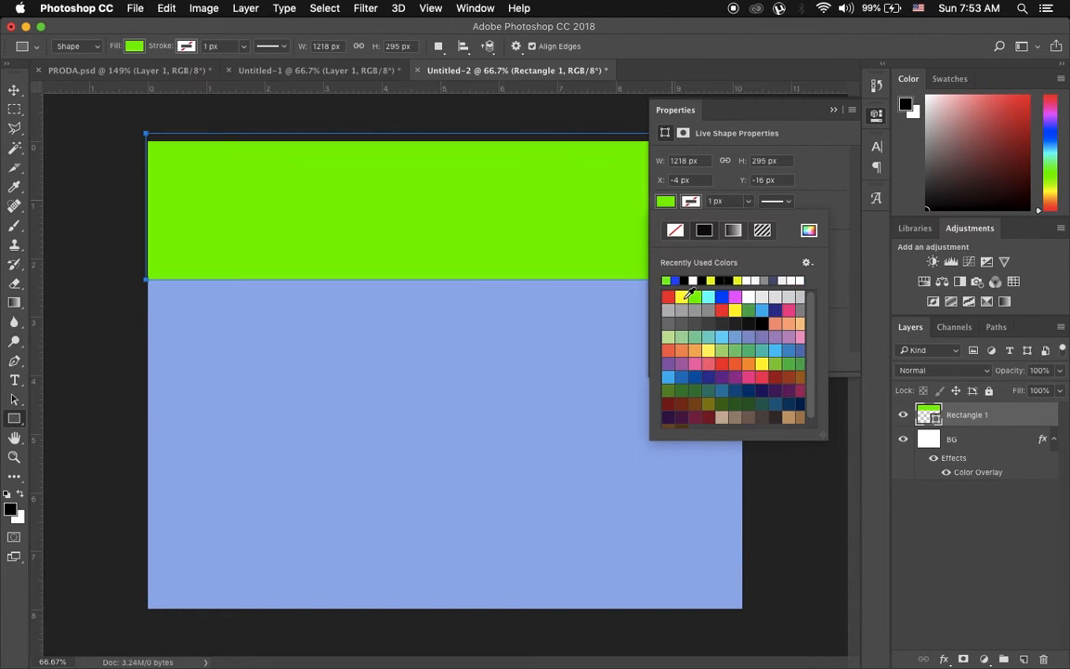
Add the text "TEST WEBSITE" in Helvetica on the blue area
key(v)
key(t)
click(329, 411)
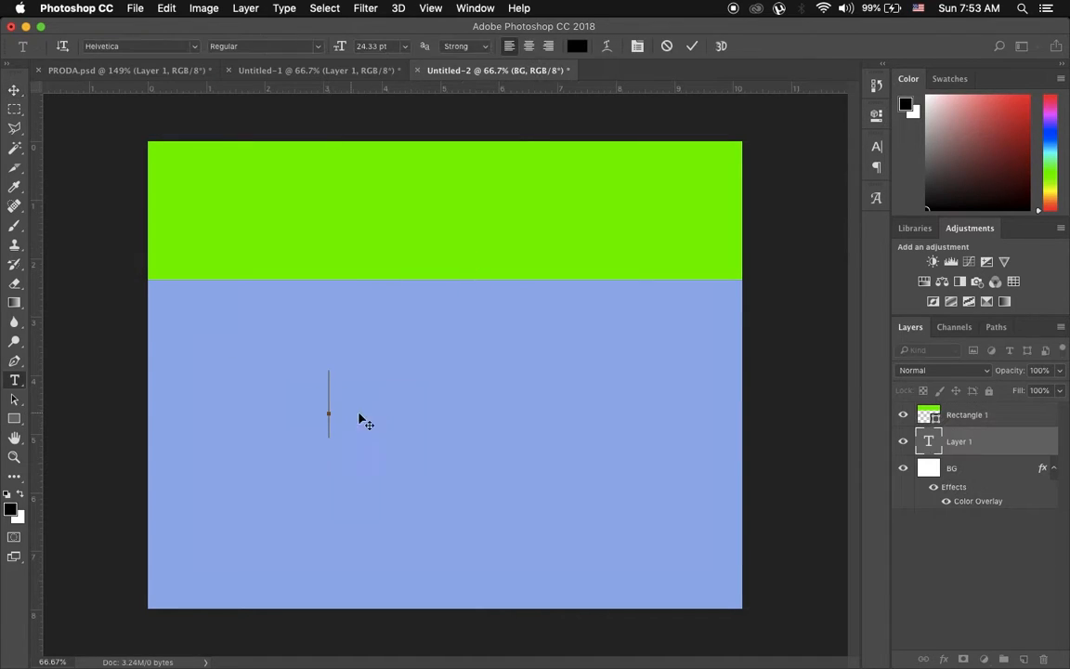
text(TEST WEBSITE)
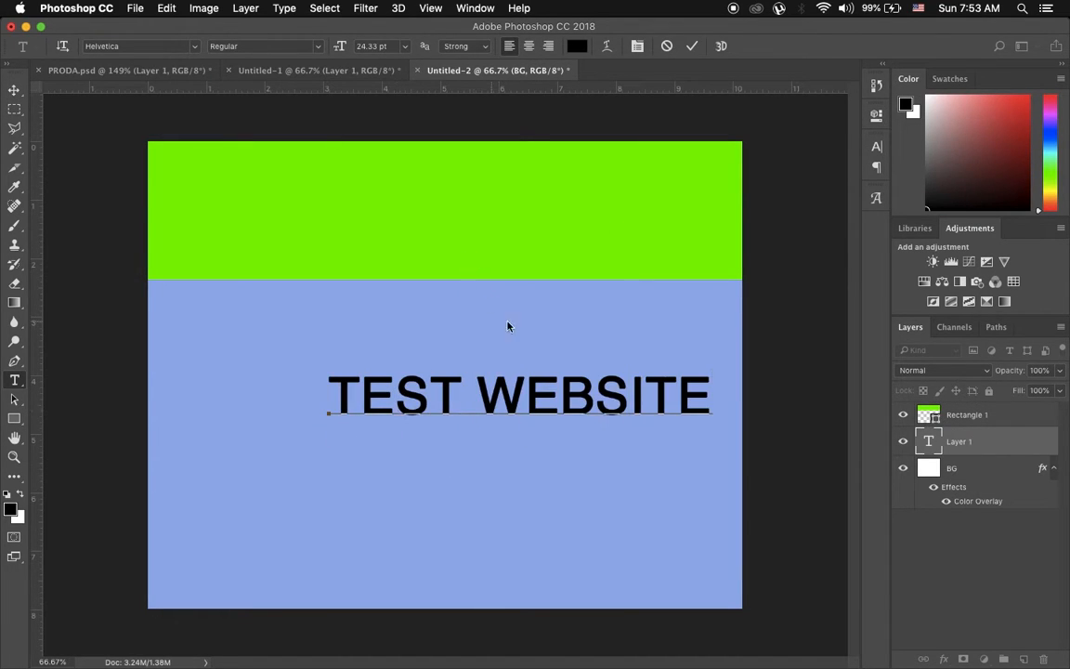
click(692, 47)
Move the TEST WEBSITE layer above the green rectangle and place the text inside the green header
key(v)
drag(523, 406, 397, 353)
drag(1016, 442, 1008, 408)
drag(514, 347, 502, 228)
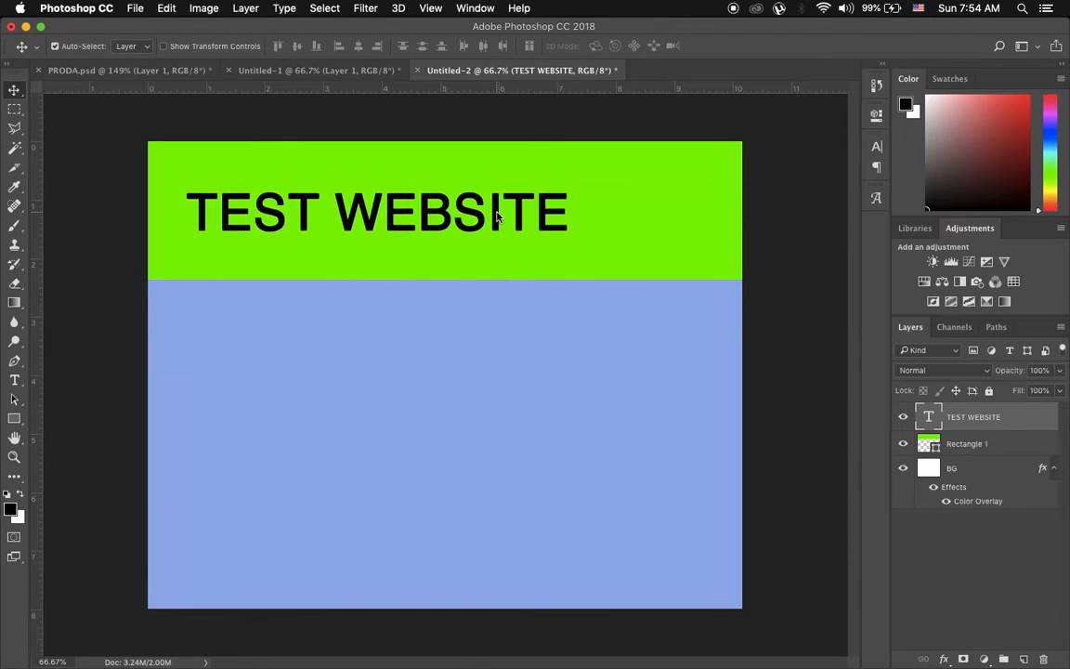
key(3)
Create a paragraph text box in the left half of the blue area and enter the text starting "The Slice tool allows you to divide an image"
key(t)
drag(172, 329, 448, 576)
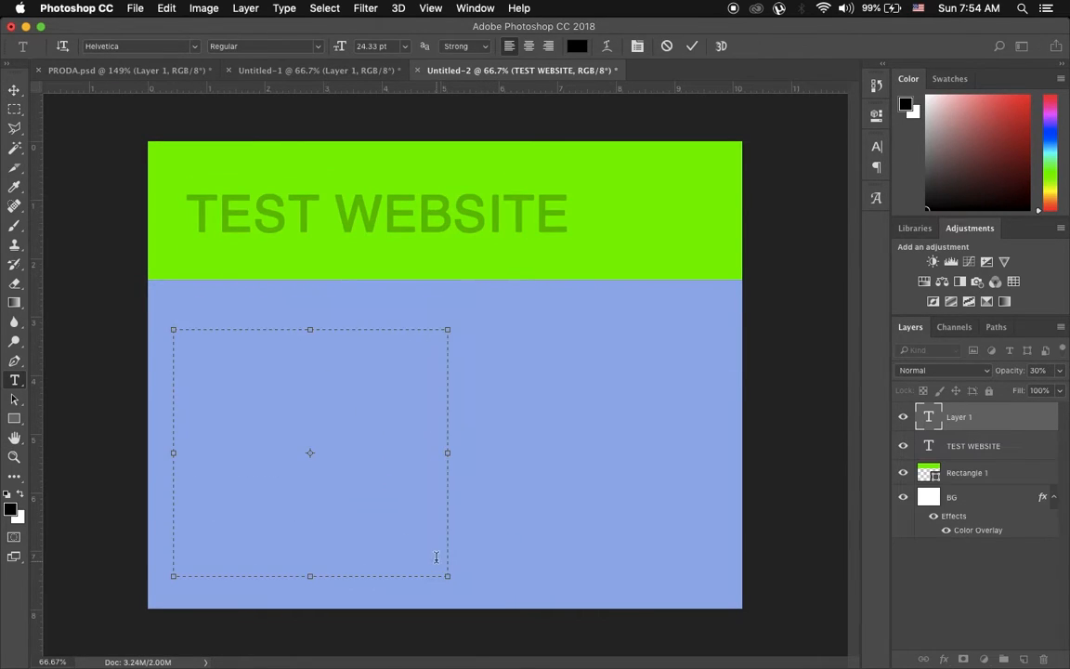
text(The Slice tool allows you to)
key(ctrl+a)
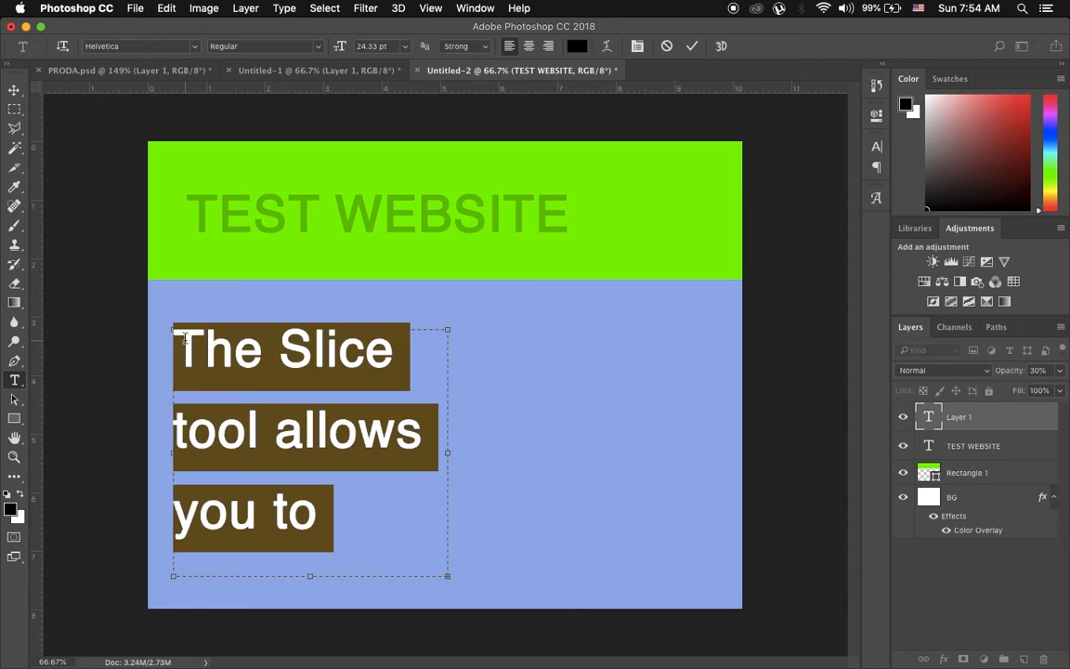
Set the paragraph's font size to 8 pt and adjust its character settings
click(405, 48)
click(391, 88)
click(876, 146)
mouse_move(787, 192)
mouse_down()
mouse_move(762, 193)
mouse_move(775, 193)
mouse_up()
Widen the paragraph's text box slightly and move the paragraph down a little
drag(448, 452, 468, 450)
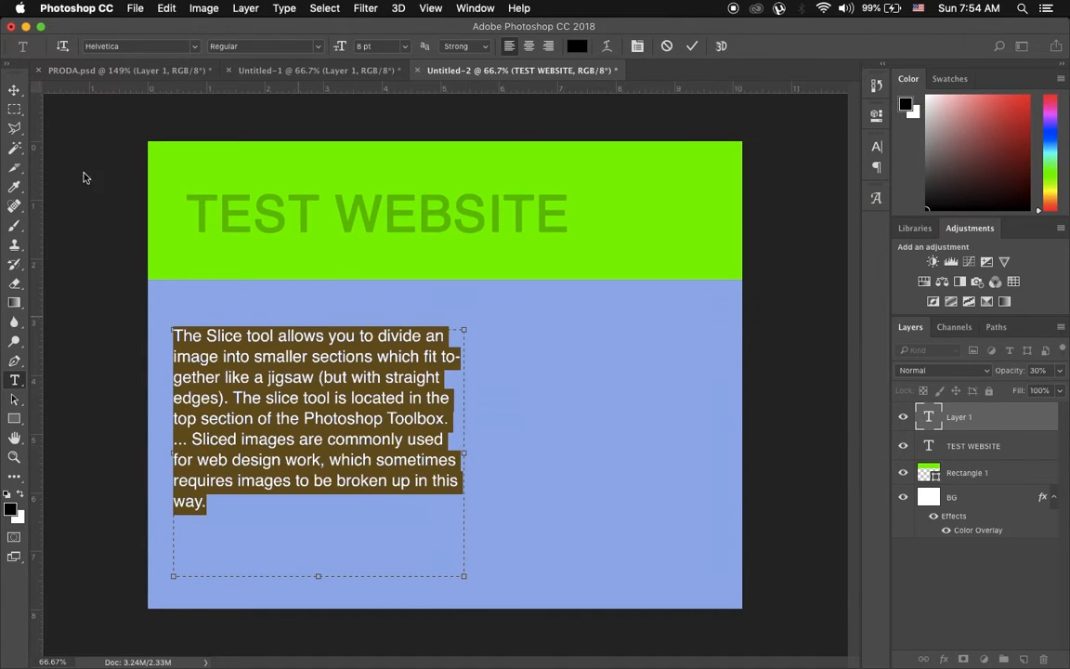
click(14, 90)
drag(301, 364, 299, 375)
click(796, 338)
Set the TEST WEBSITE text layer's opacity to 100%, leaving nothing selected
click(983, 420)
click(994, 448)
click(1060, 371)
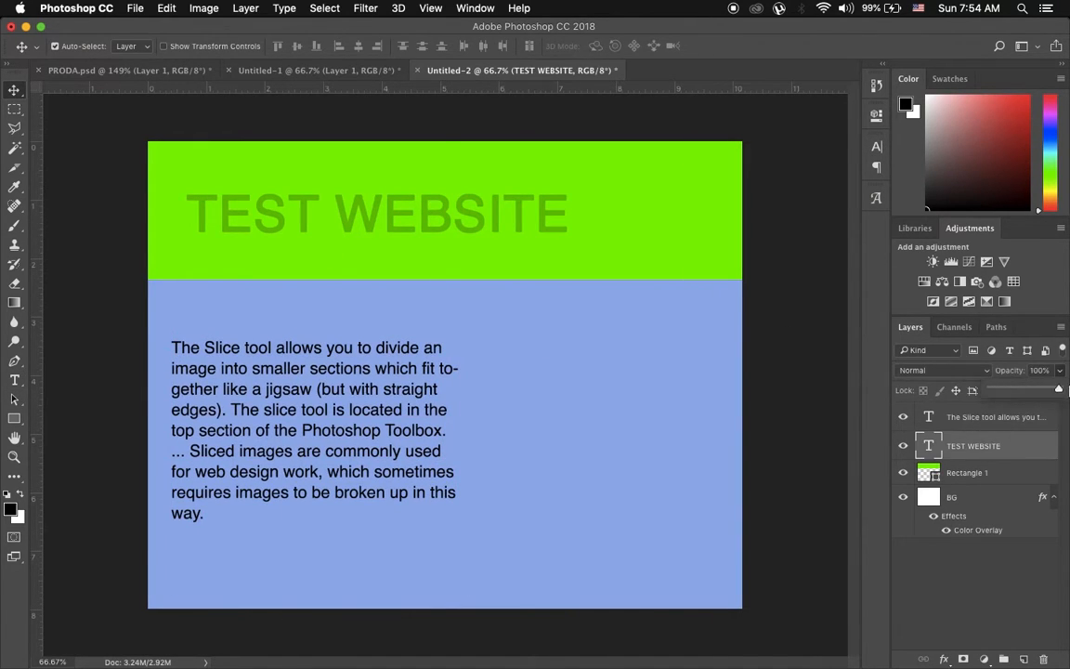
click(1056, 387)
click(771, 353)
click(456, 354)
click(763, 348)
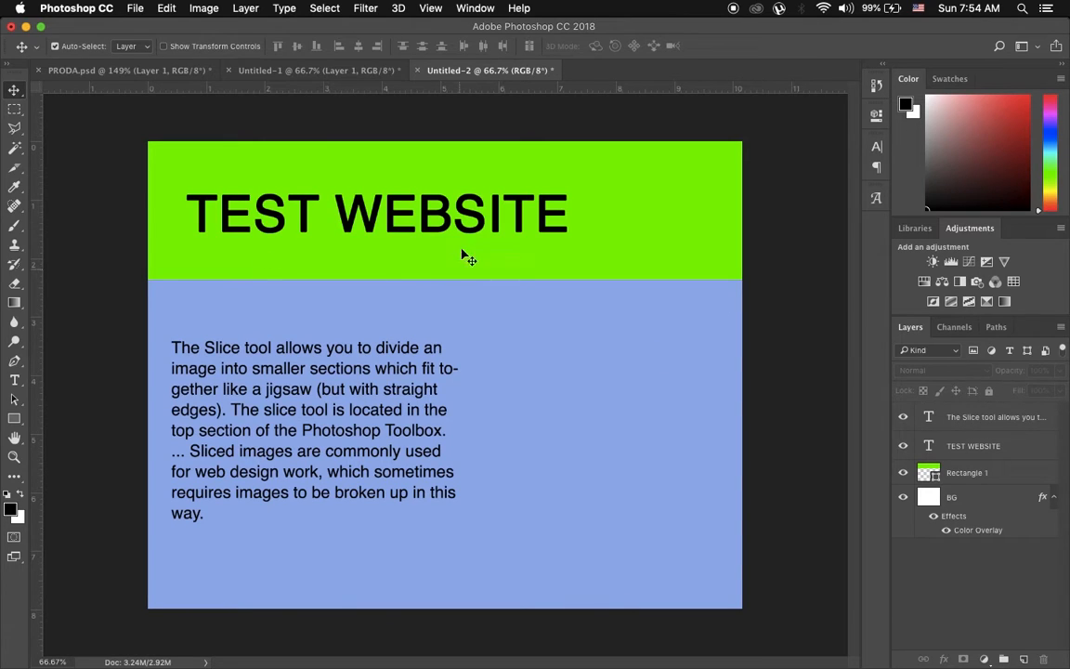
Place the Profile logo image from the desktop scaled down beside the paragraph, and move the paragraph up level with it
click(26, 27)
drag(938, 47, 567, 429)
drag(714, 576, 603, 466)
drag(568, 392, 669, 425)
click(542, 46)
drag(346, 348, 348, 319)
Add a dark yellow Stroke effect around the Profile logo image
double_click(1007, 415)
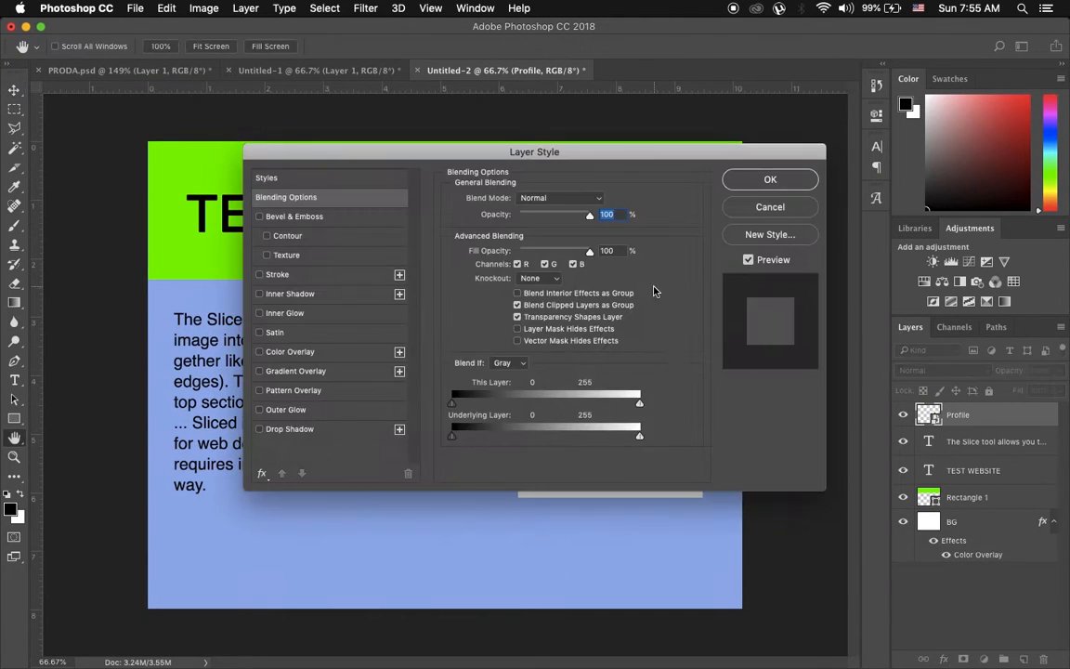
click(282, 275)
drag(626, 153, 576, 246)
click(435, 398)
click(771, 270)
click(925, 223)
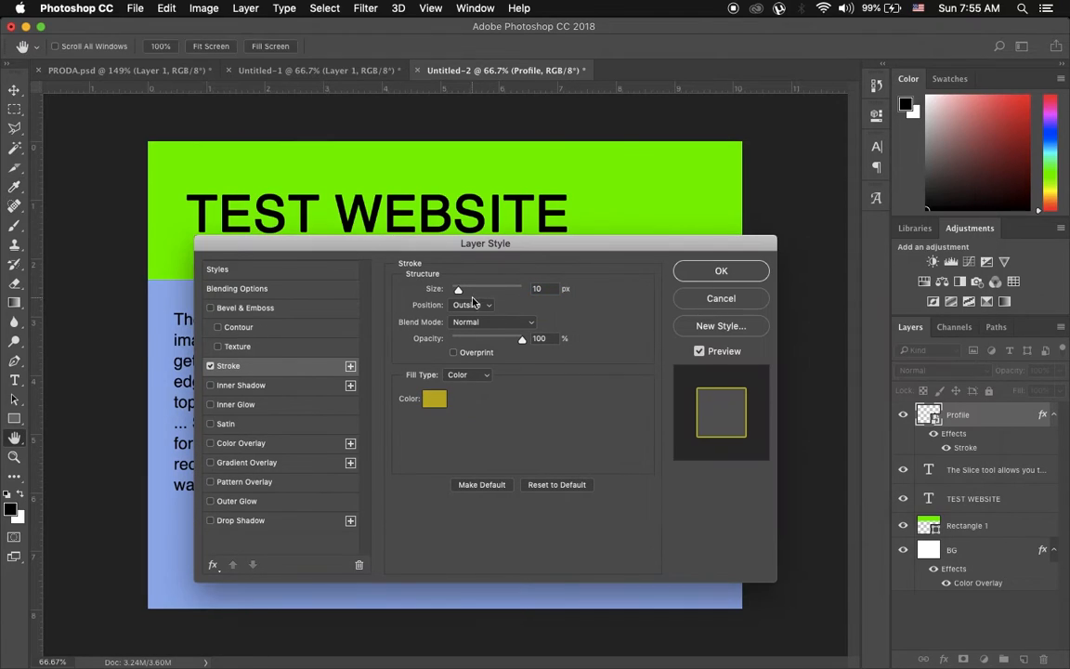
click(754, 269)
Draw a black rectangle with rounded corners below the logo, matching the logo's width
key(u)
drag(517, 512, 705, 545)
drag(661, 261, 567, 118)
click(724, 277)
click(833, 110)
click(13, 91)
Give the rounded button rectangle a Satin effect with lowered opacity and a blue Color Overlay
double_click(1014, 415)
click(167, 302)
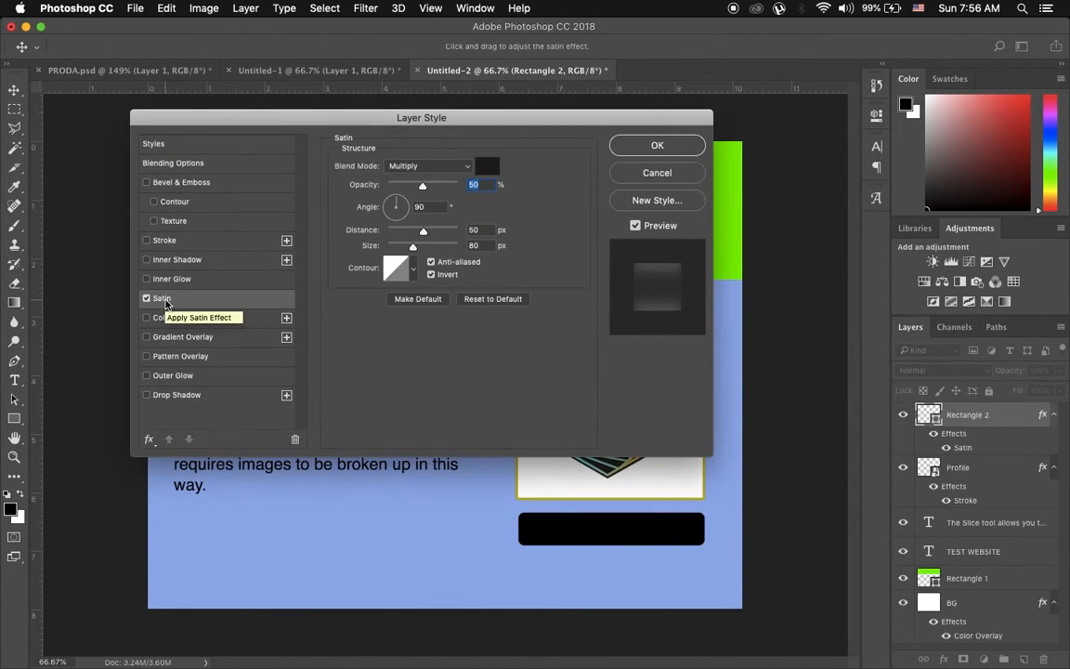
drag(422, 184, 410, 184)
click(685, 148)
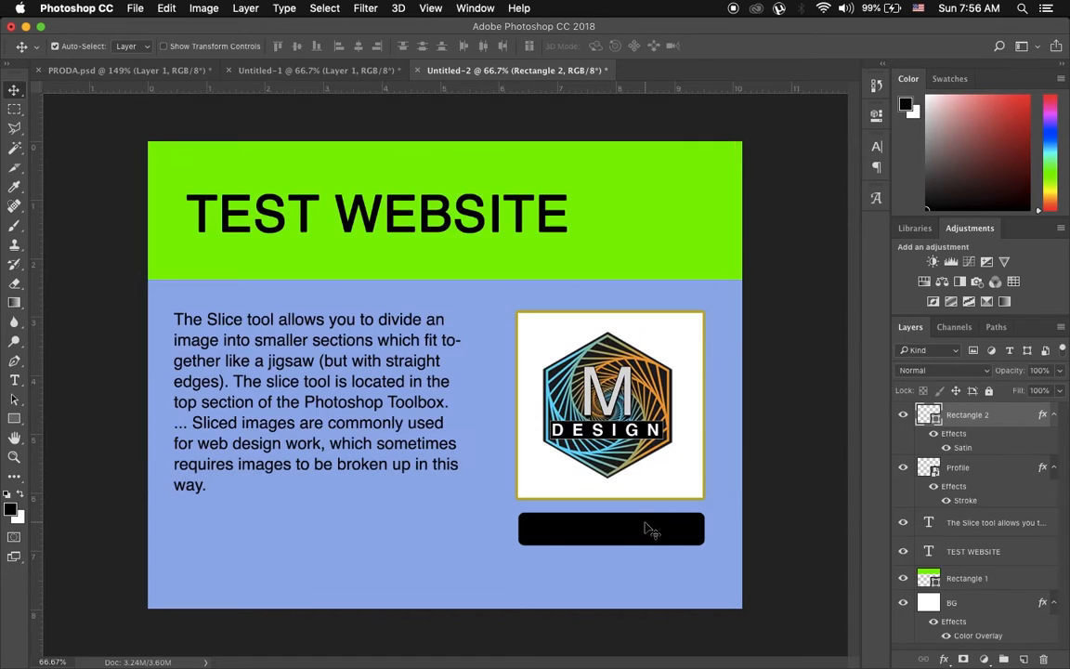
double_click(1006, 422)
click(197, 319)
click(661, 149)
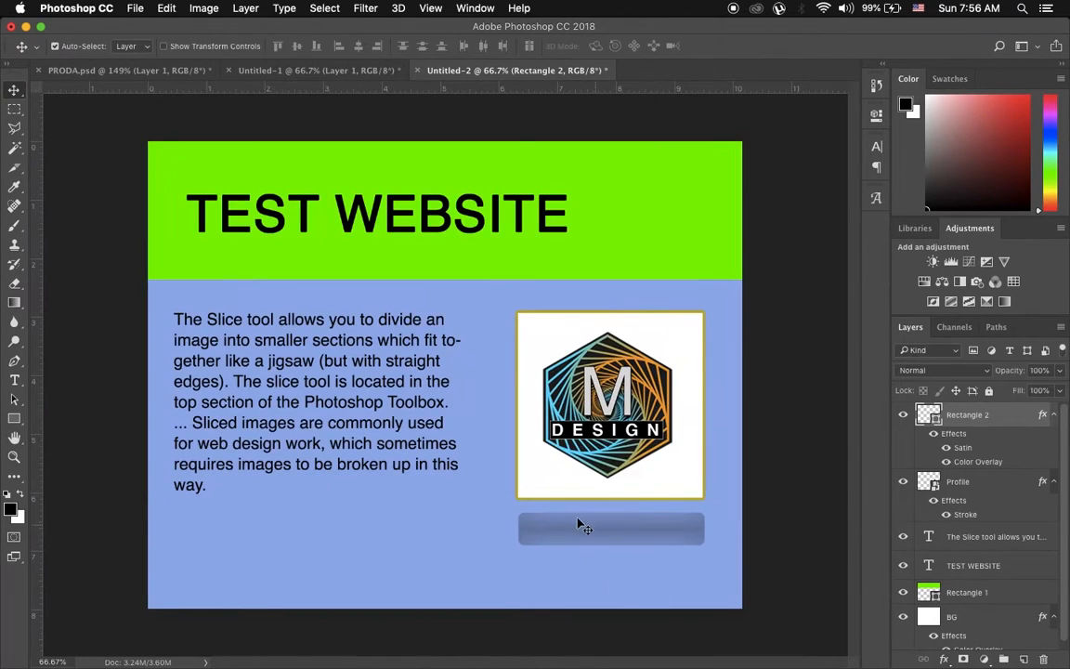
Duplicate the TEST WEBSITE heading below the paragraph and change the copy's text to "Click Me!"
click(310, 210)
drag(310, 210, 295, 560)
key(t)
drag(559, 563, 67, 550)
text(Click ME)
key(BackSpace)
text(e!)
drag(409, 580, 2, 551)
click(14, 91)
Scale the "Click Me!" text down, place it on the button, and bring its layer to the front
key(super+t)
drag(395, 607, 293, 568)
drag(237, 560, 588, 521)
key(Return)
key(shift+super+])
Fine-tune the size and position of the "Click Me!" text so it sits centred on the button
key(super+t)
drag(692, 540, 642, 537)
key(Return)
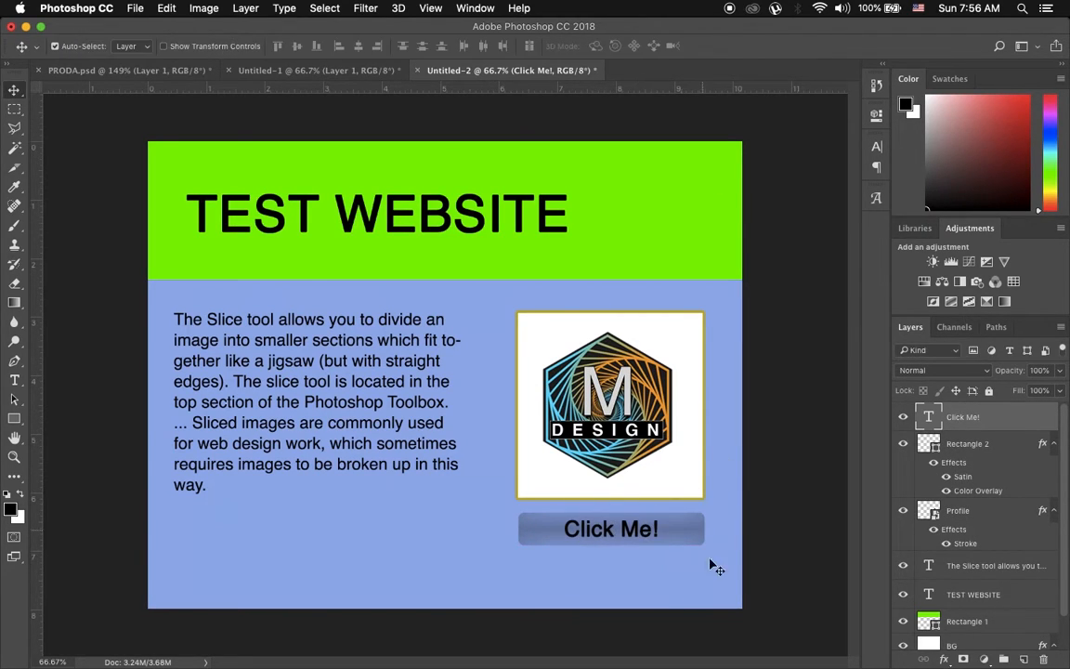
click(779, 403)
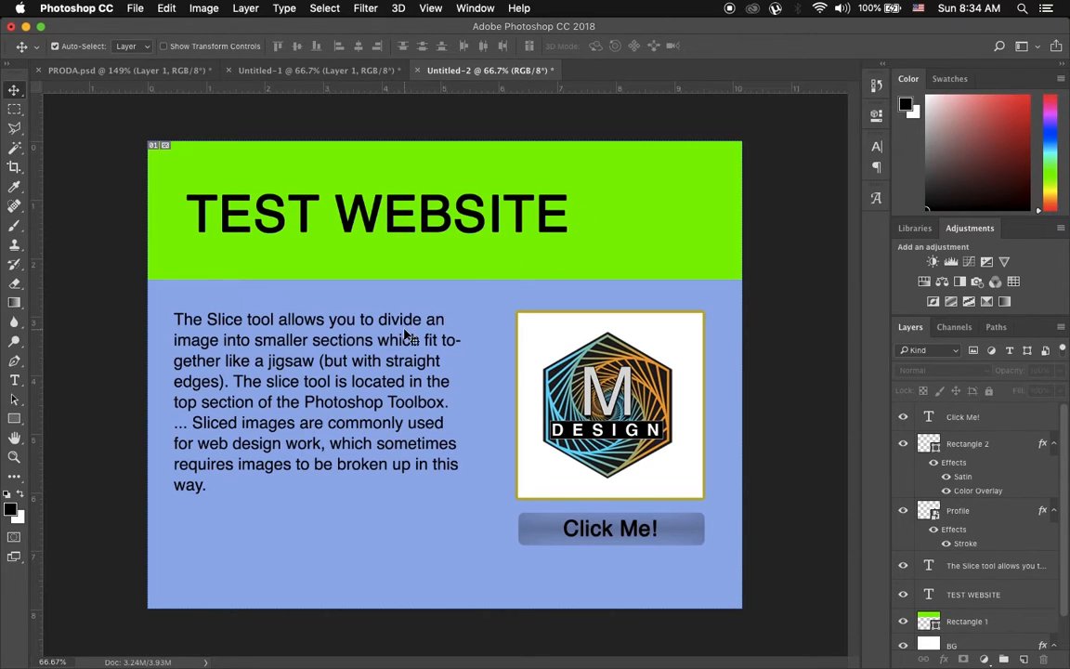
click(311, 210)
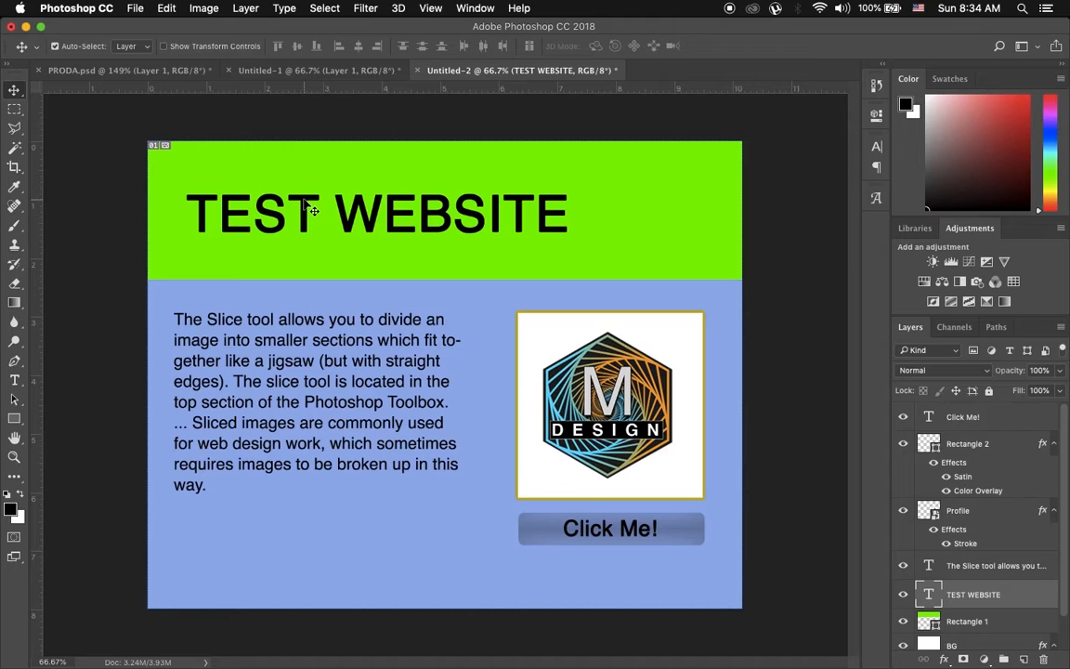
click(248, 326)
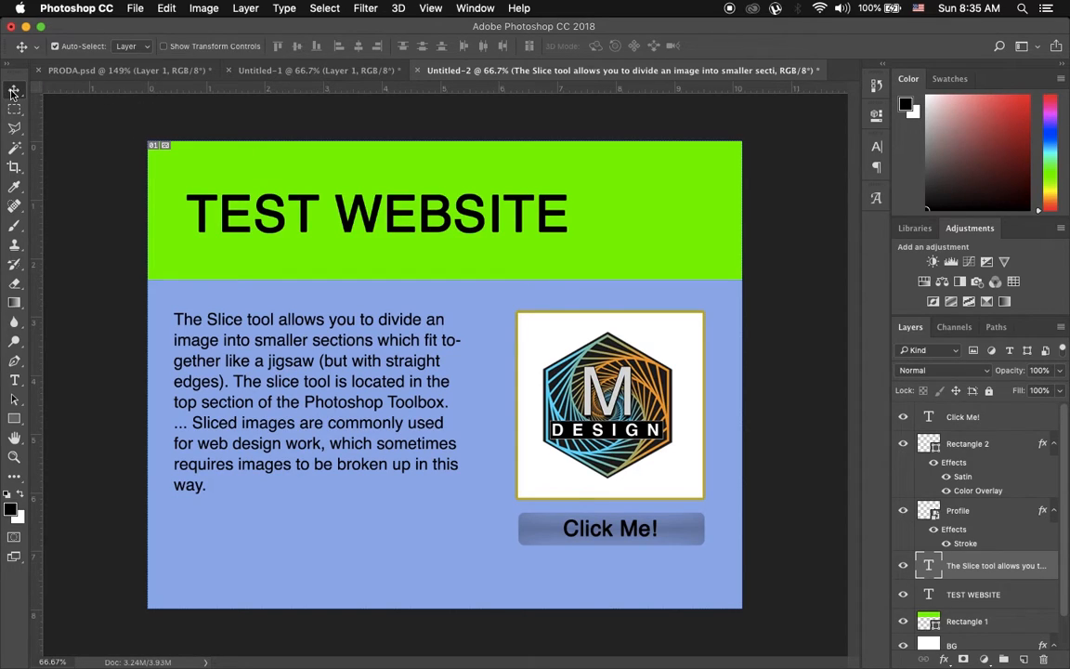
Switch to the Slice Tool
click(14, 167)
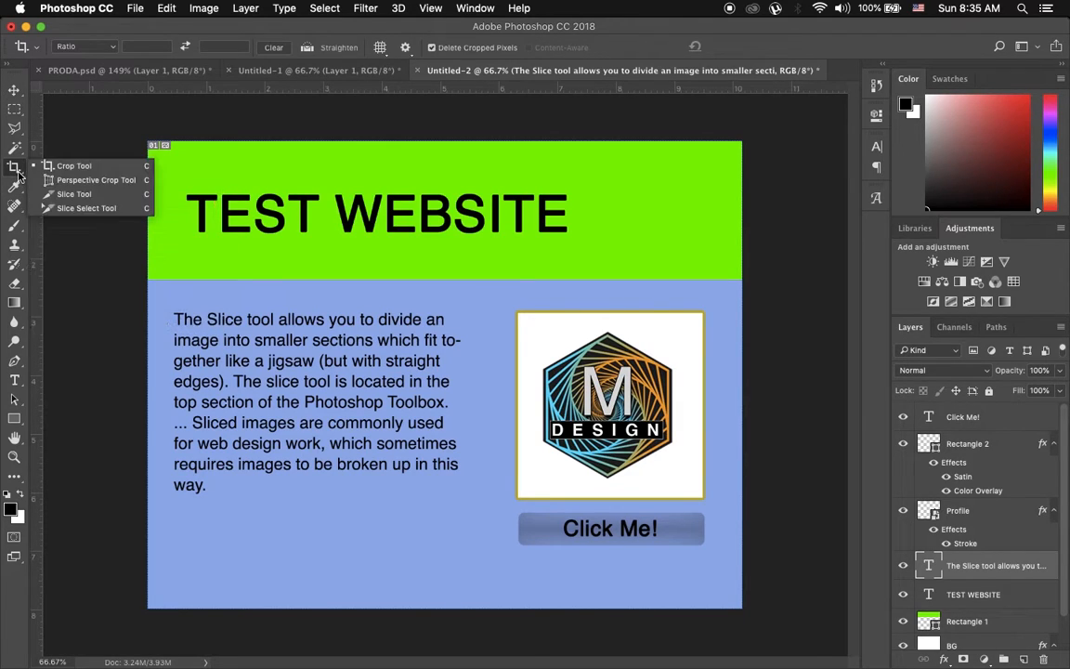
click(64, 195)
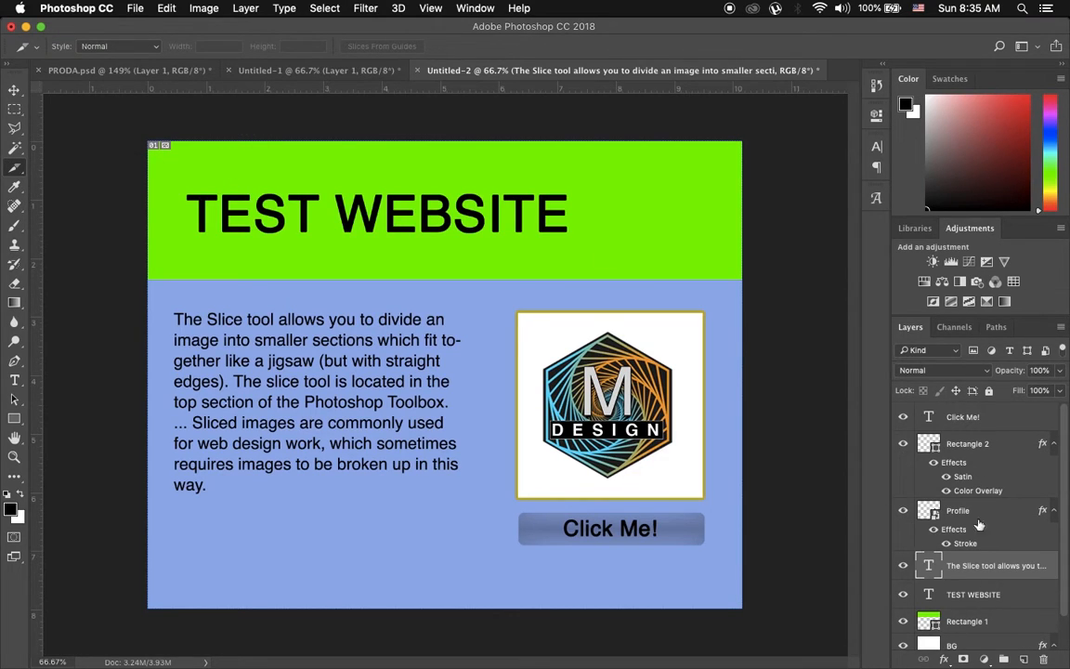
Toggle the visibility of the header rectangle, TEST WEBSITE, Profile and Click Me! layers off and on to check each element
click(903, 622)
click(902, 621)
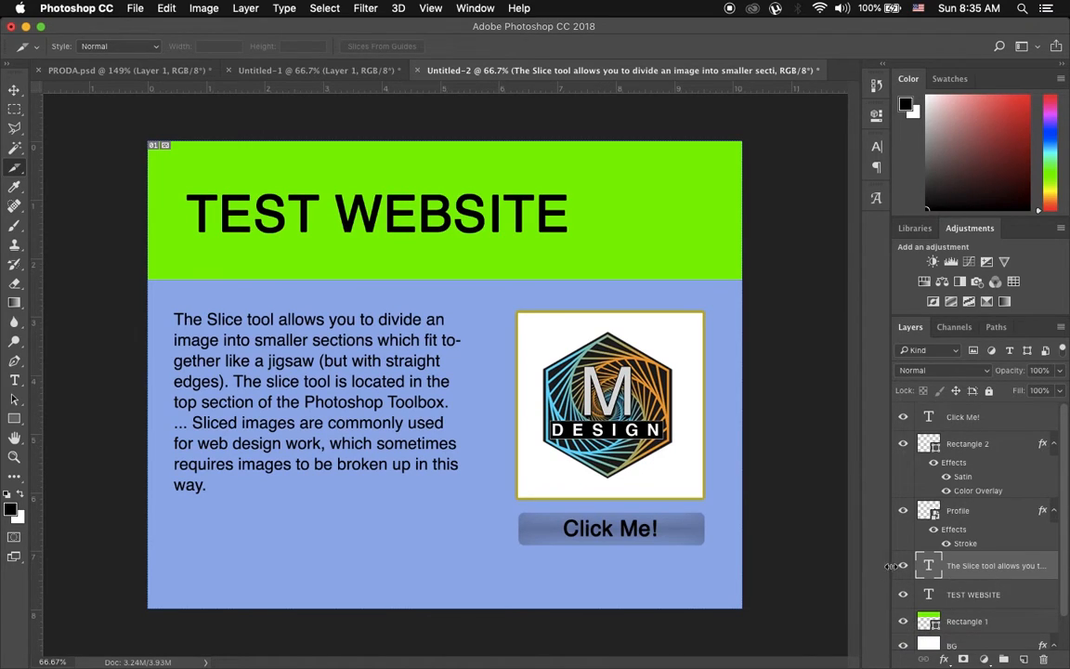
click(903, 594)
click(903, 595)
click(903, 510)
click(903, 511)
click(902, 417)
click(902, 417)
Draw a slice of about 377 × 66 px around the "Click Me!" button
drag(519, 512, 706, 544)
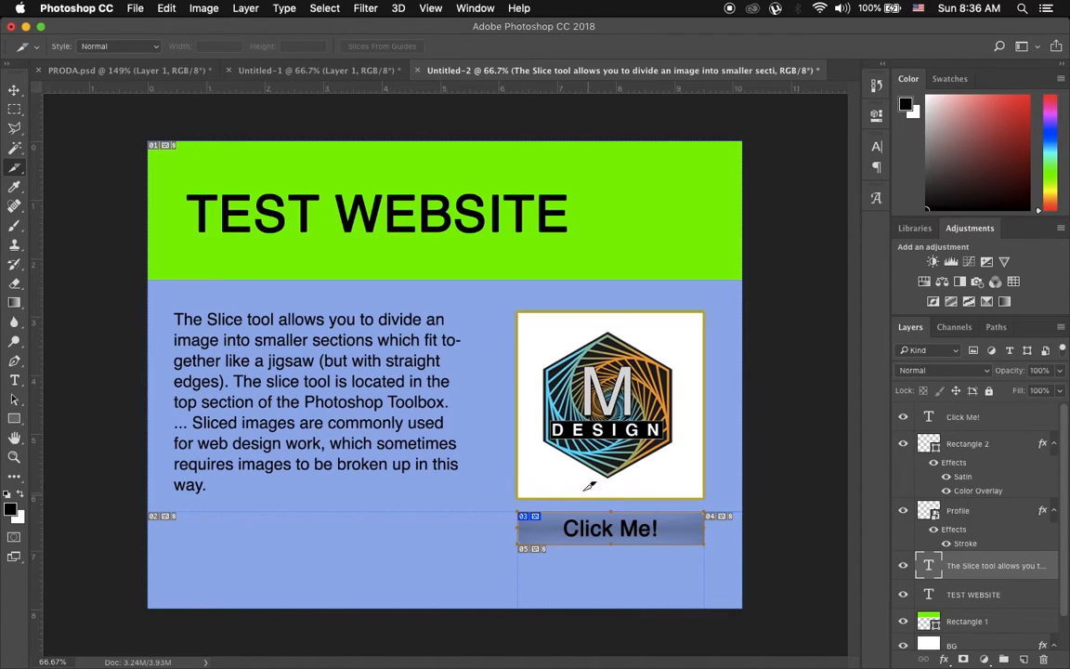
Open the button slice's options with the Slice Select Tool and name the slice "Click Me"
click(15, 169)
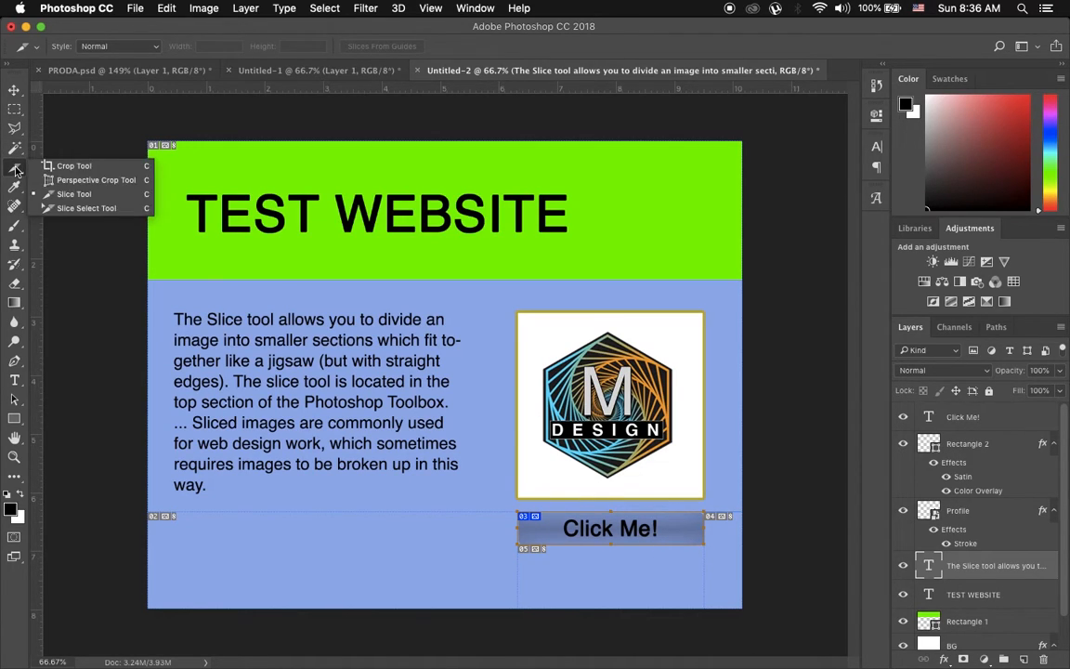
click(95, 209)
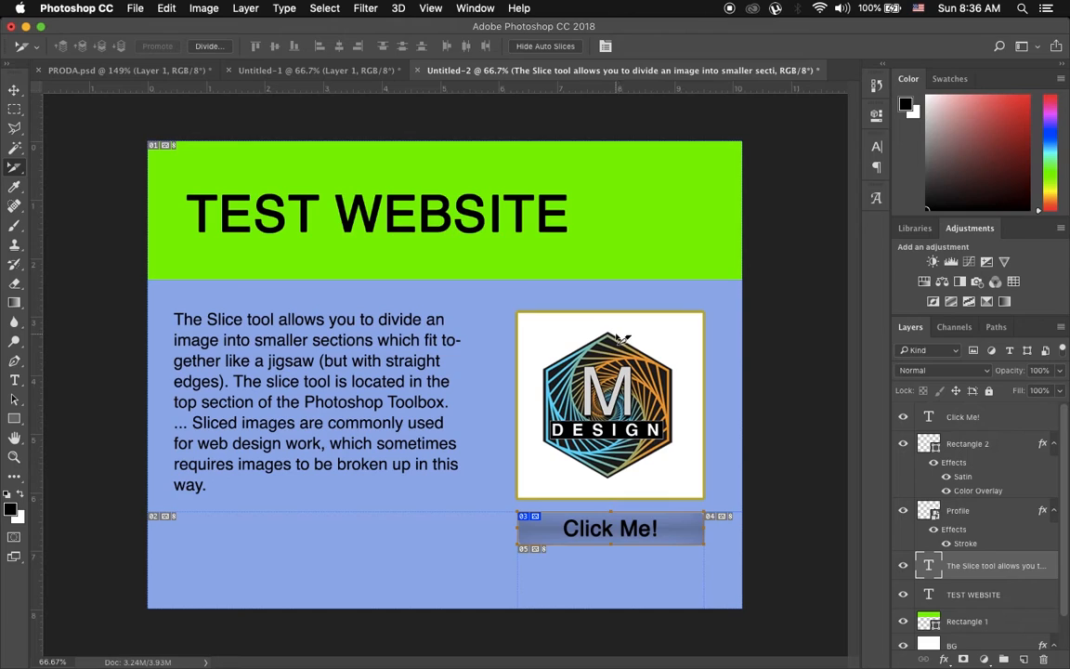
double_click(535, 521)
drag(750, 178, 561, 211)
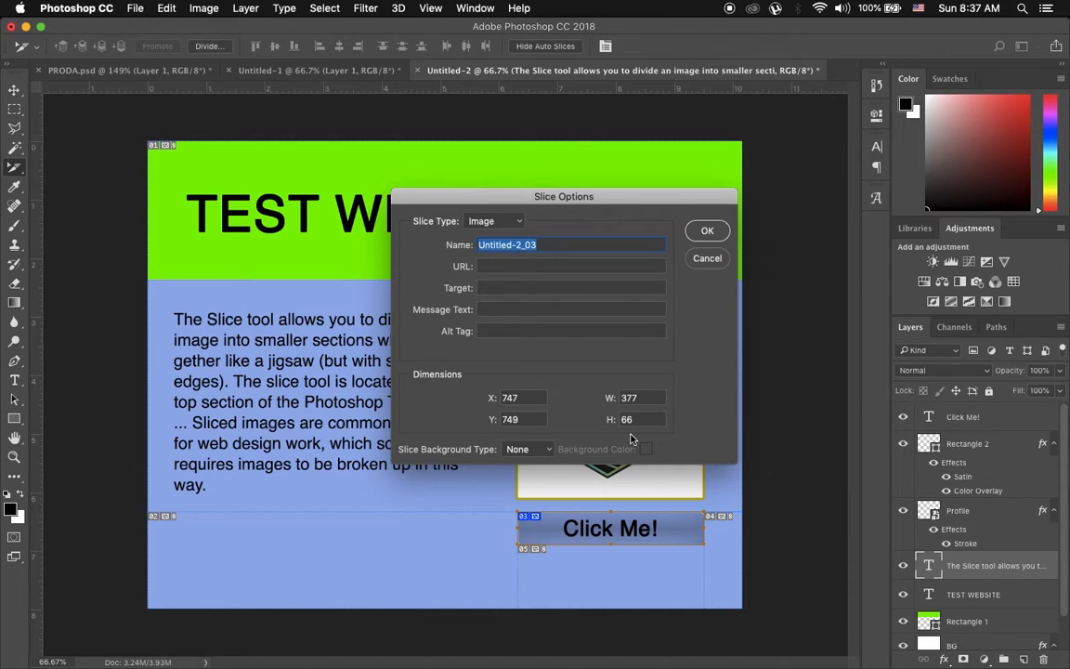
drag(549, 244, 475, 244)
key(BackSpace)
text(Cli)
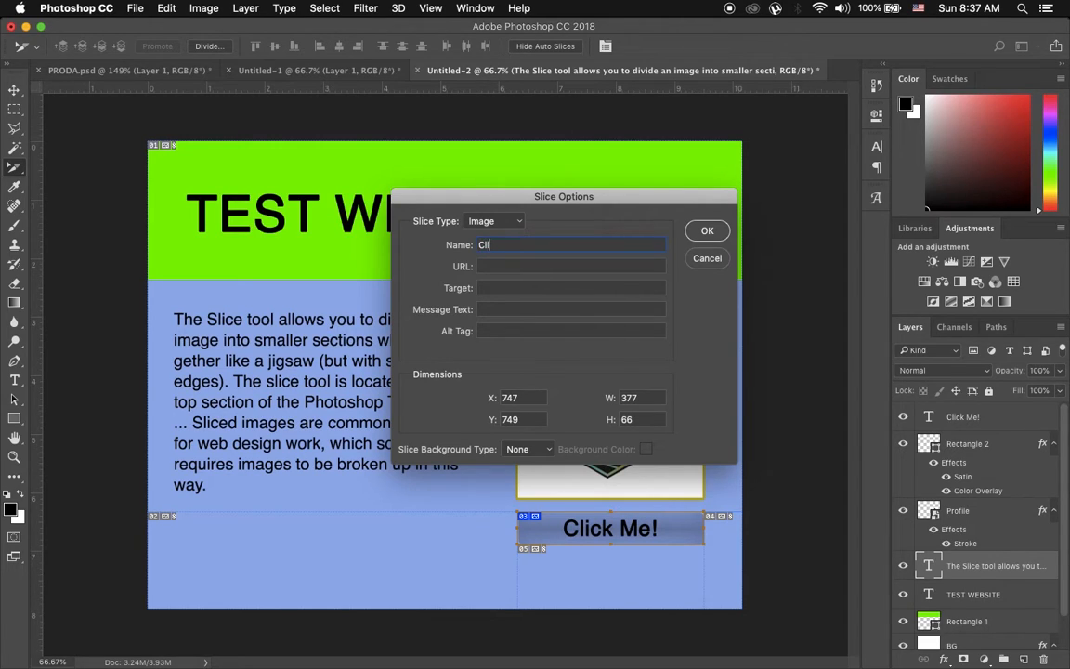
text(ck Me)
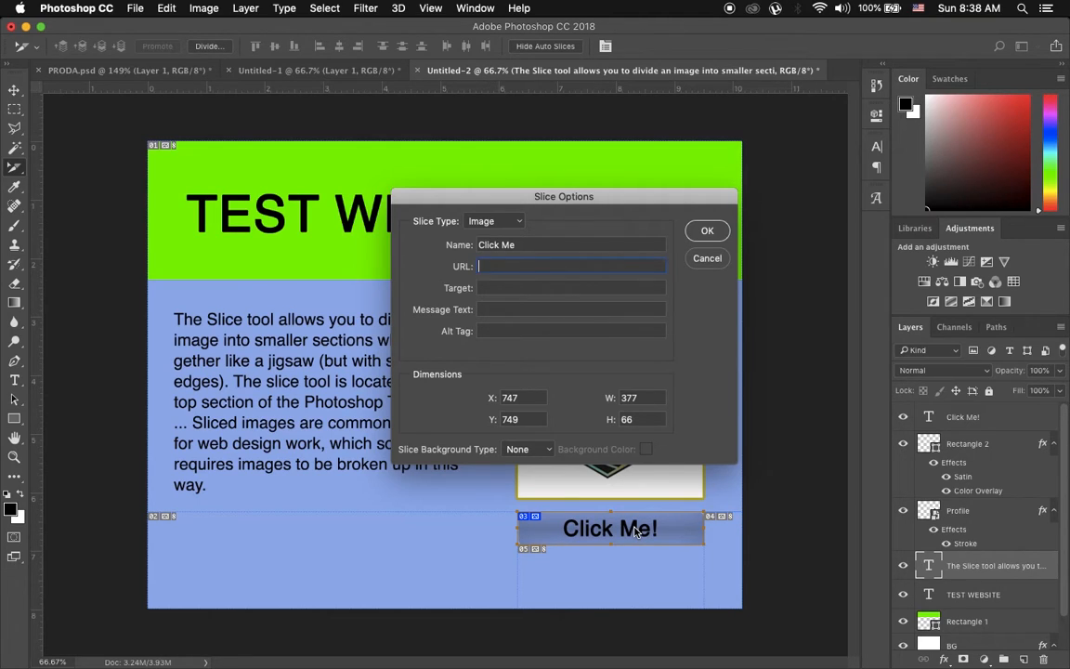
mouse_move(715, 655)
text(https://free3d.com/)
click(706, 231)
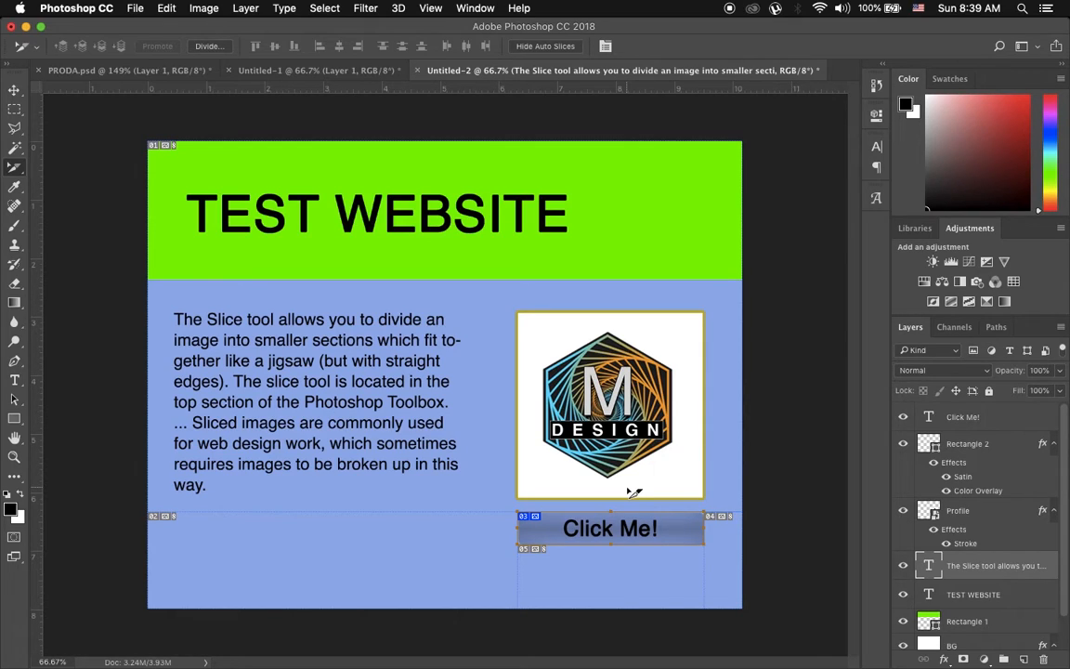
Open the layout in Save for Web (Legacy) and reduce the preview to 50% so the whole page fits
click(132, 9)
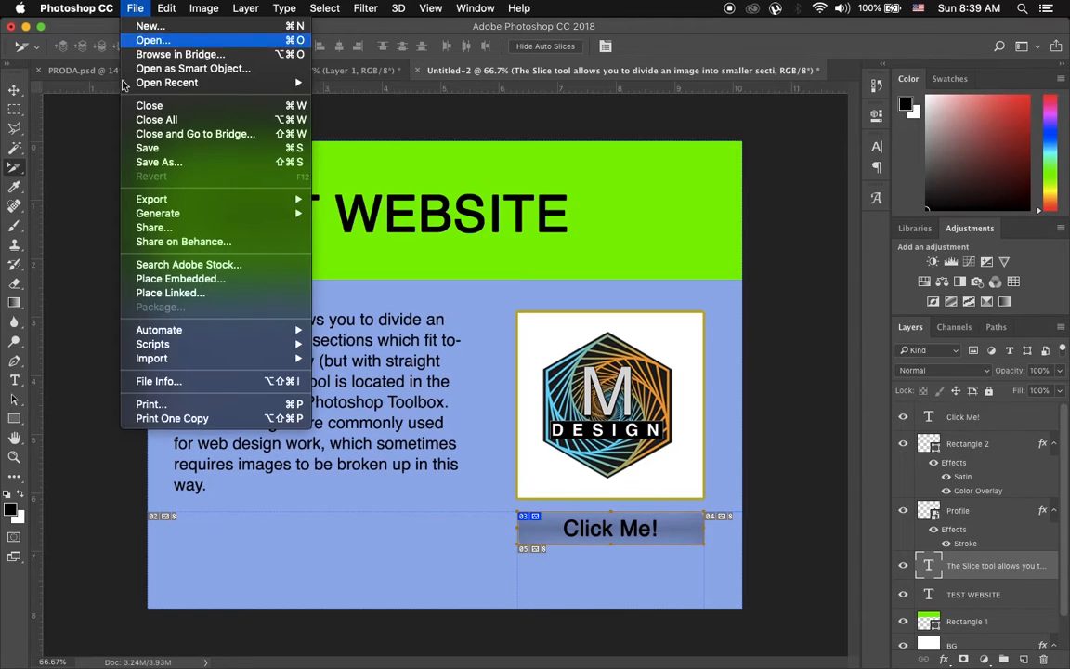
mouse_move(204, 208)
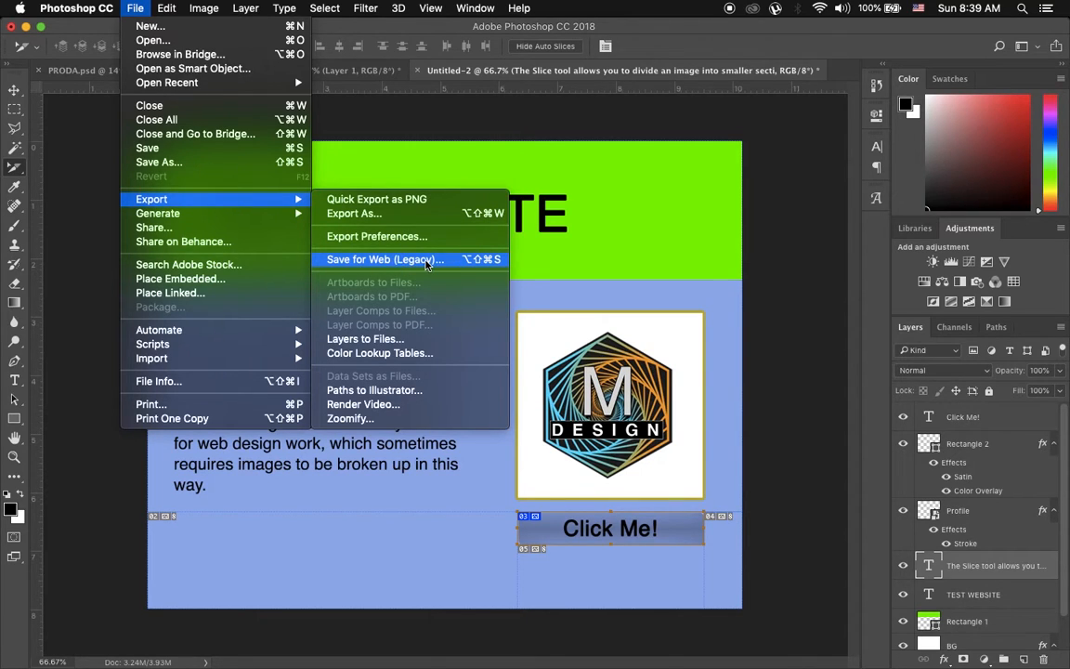
click(397, 263)
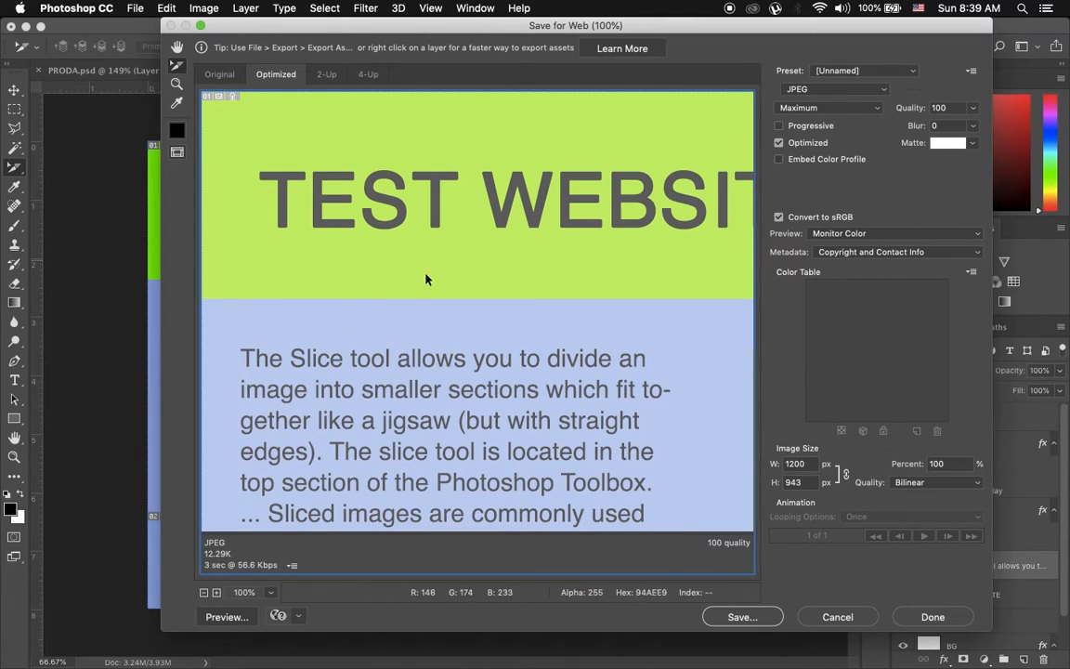
click(205, 592)
click(206, 593)
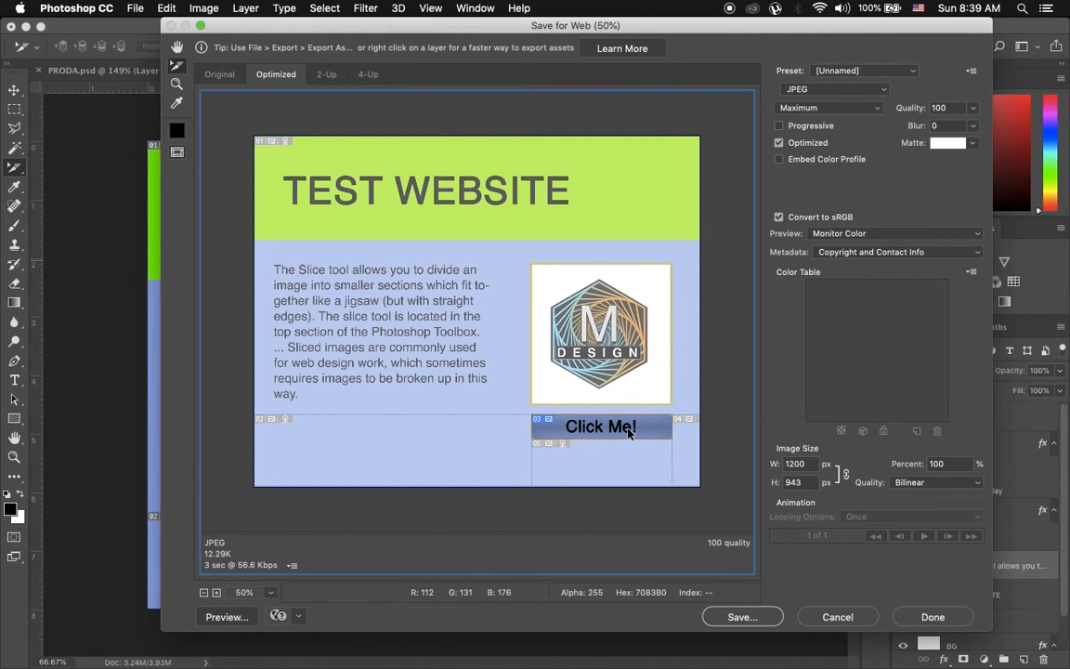
Select the header, lower background and "Click Me!" button slices one by one in the export preview to examine how the page is divided
click(434, 270)
click(396, 438)
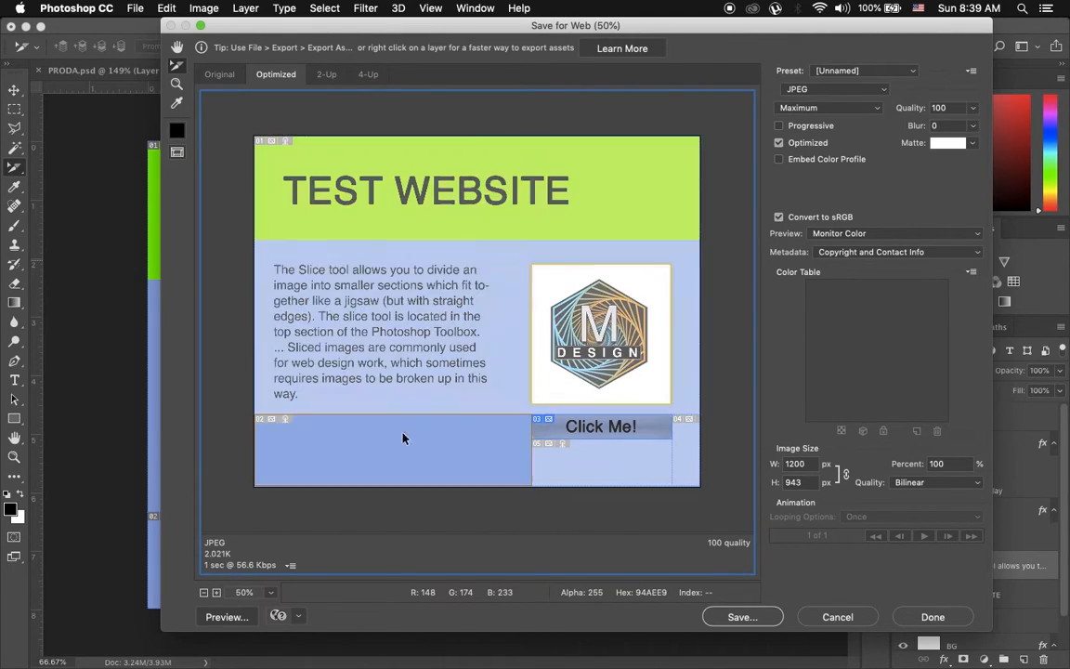
click(602, 457)
click(685, 433)
click(620, 429)
click(465, 329)
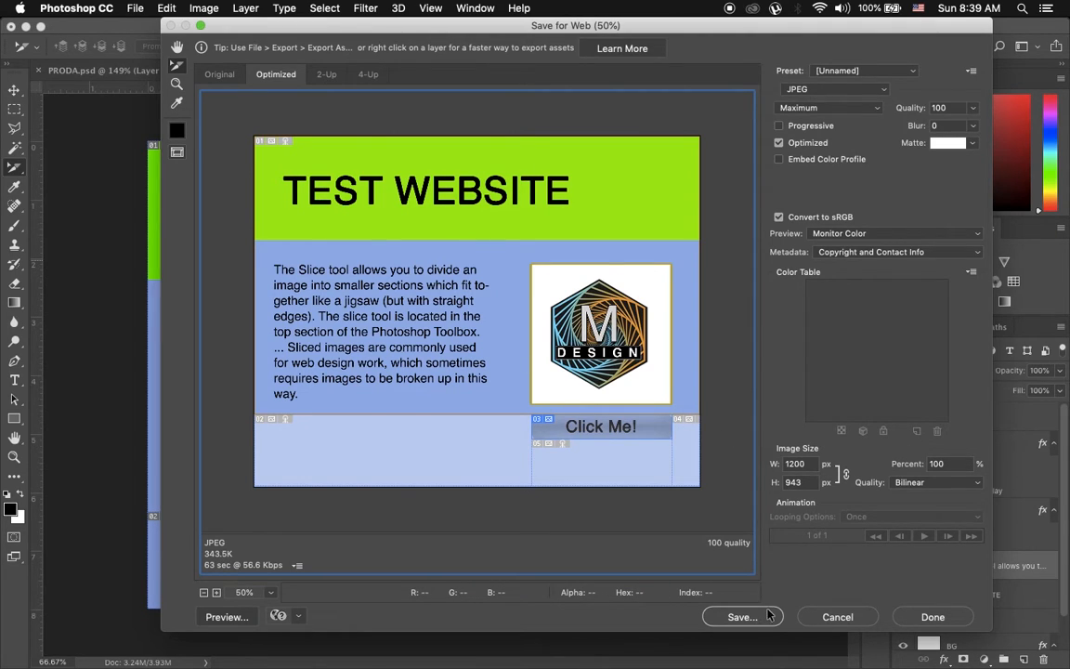
click(398, 447)
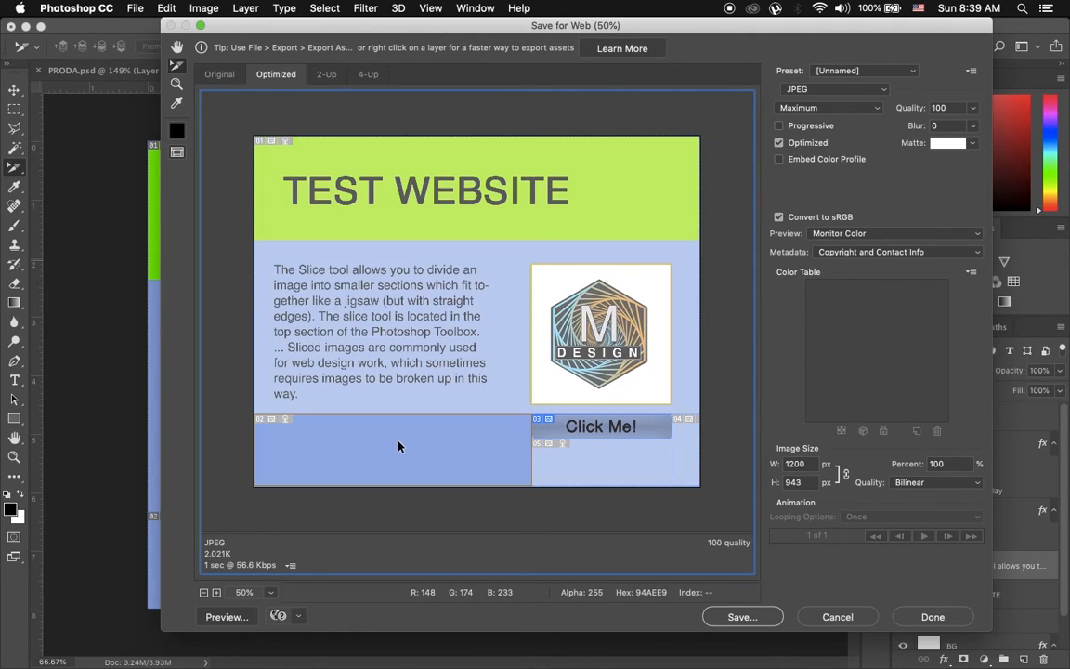
click(625, 476)
click(618, 430)
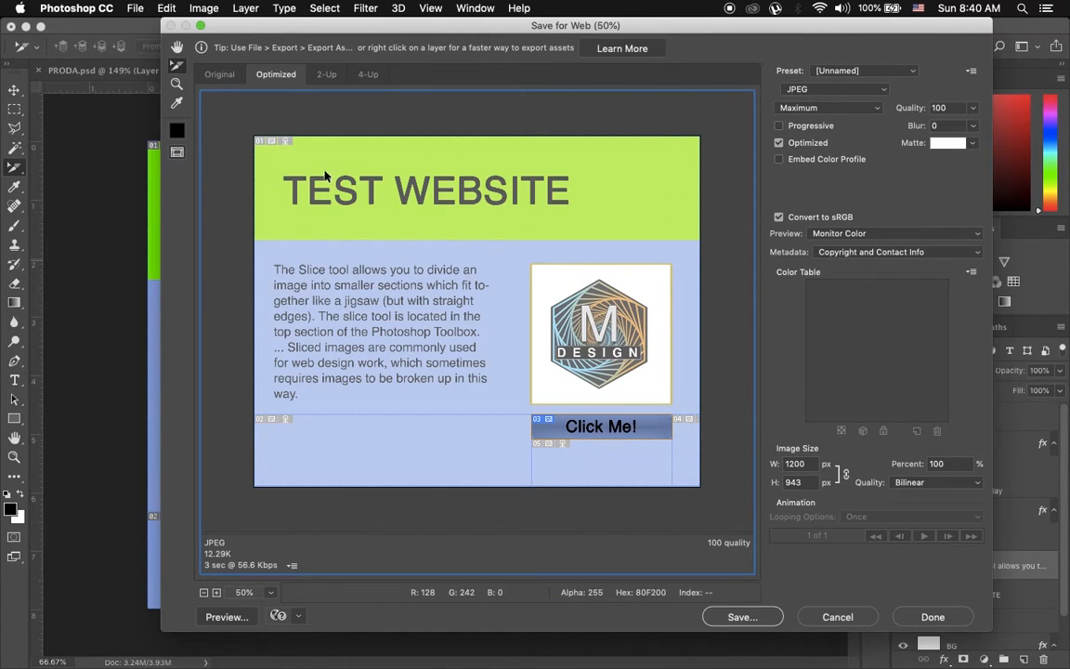
Select all the slices in the export preview and choose JPEG as their file format
drag(727, 511, 245, 124)
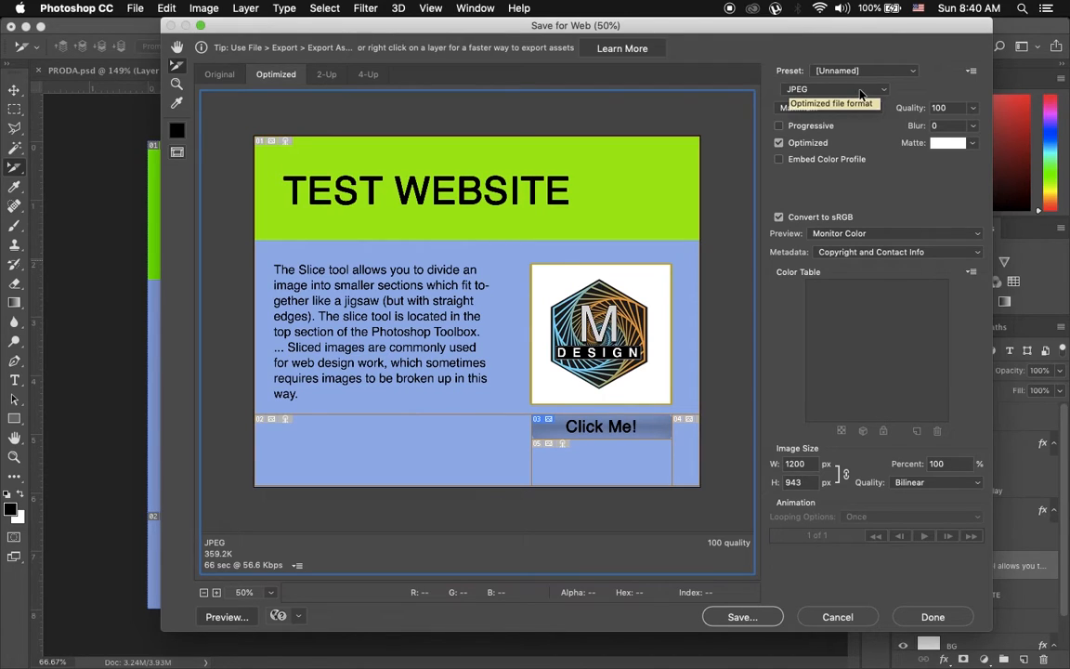
click(806, 90)
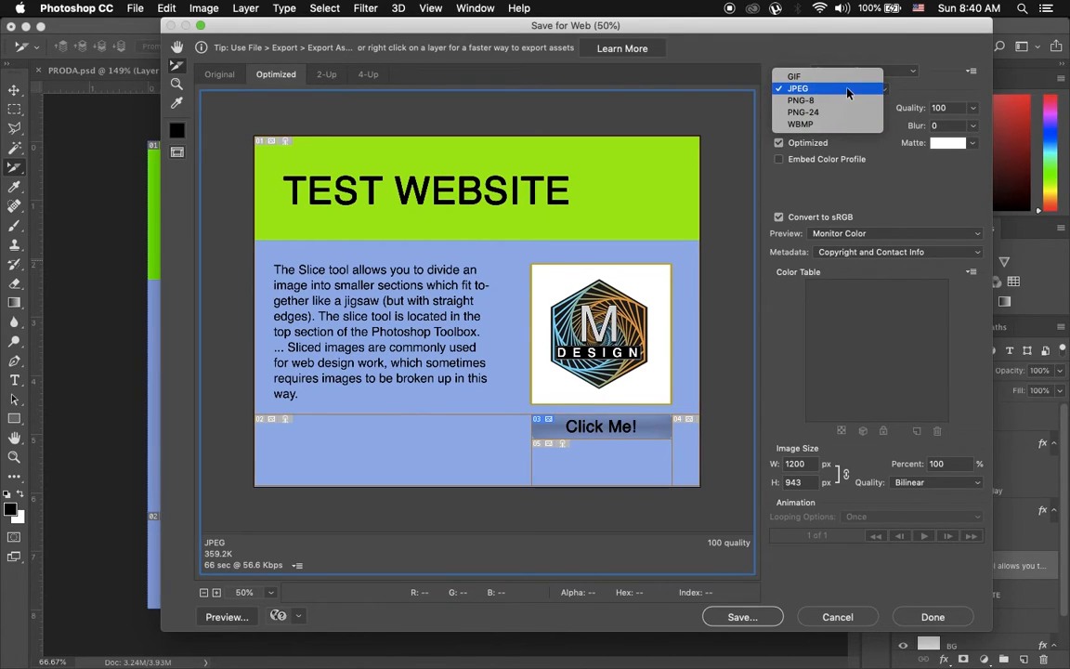
click(846, 90)
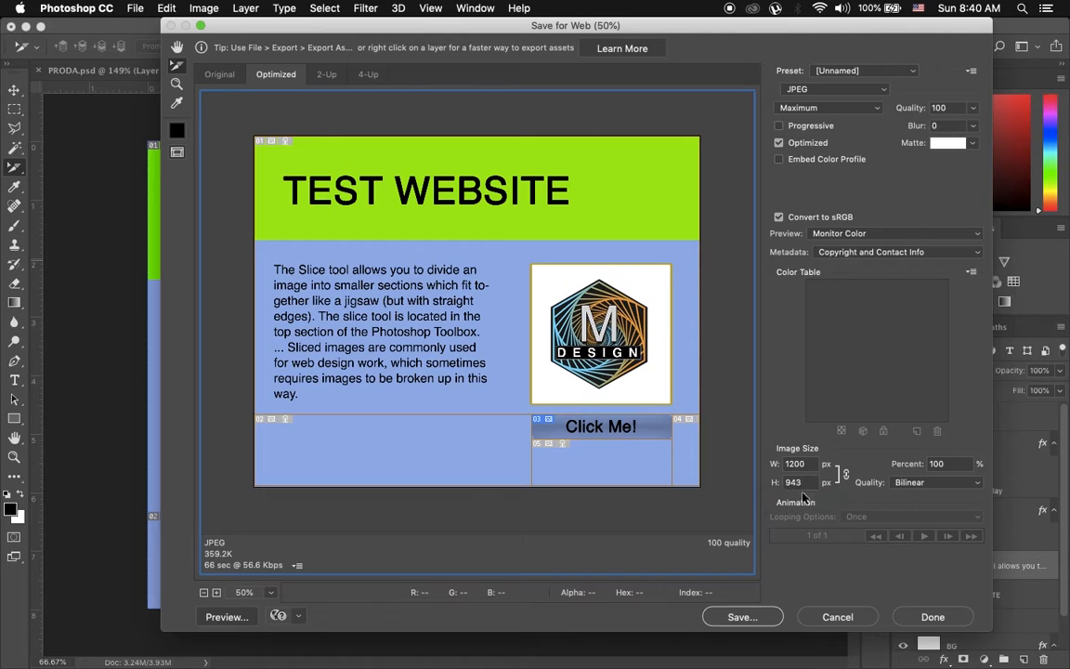
Save the selected slices to the Desktop as HTML and Images under the name "Test Website"
click(742, 616)
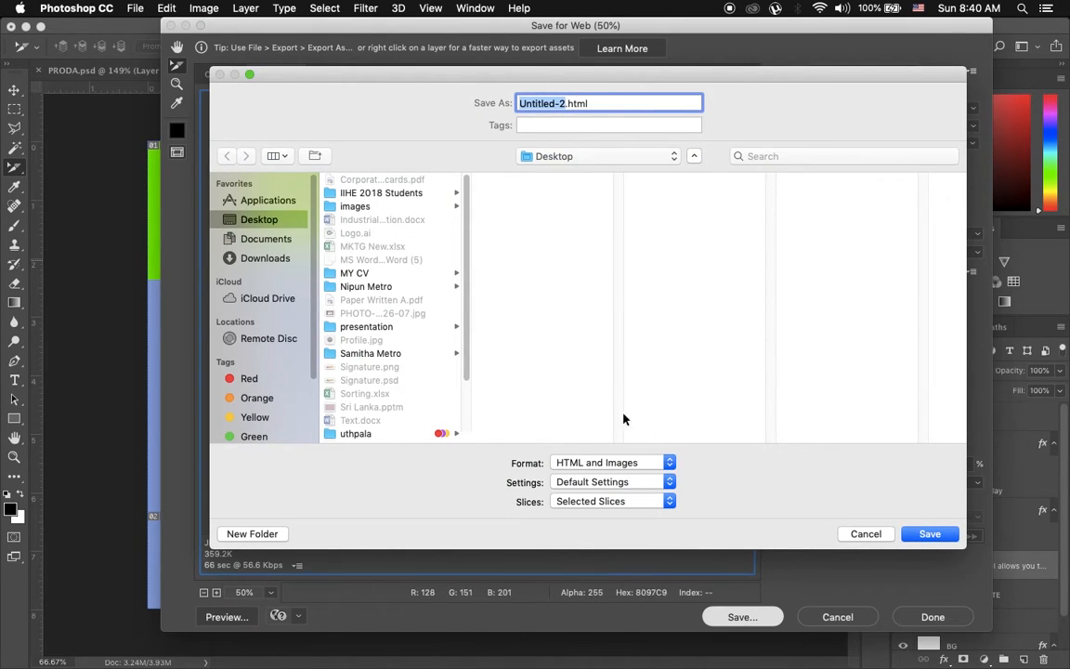
click(671, 462)
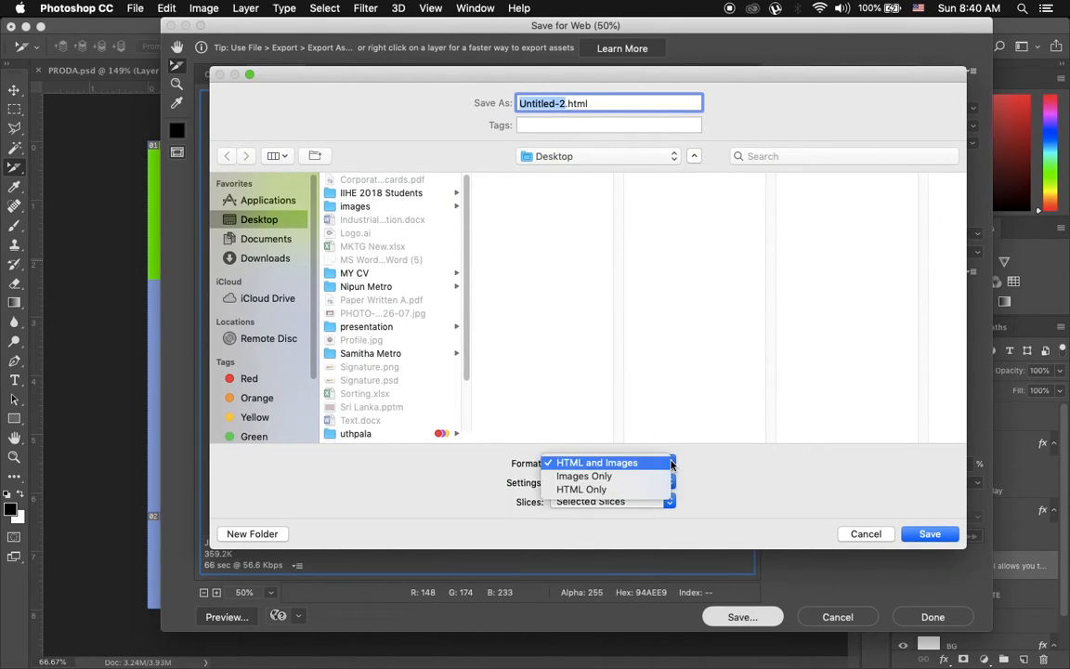
click(583, 475)
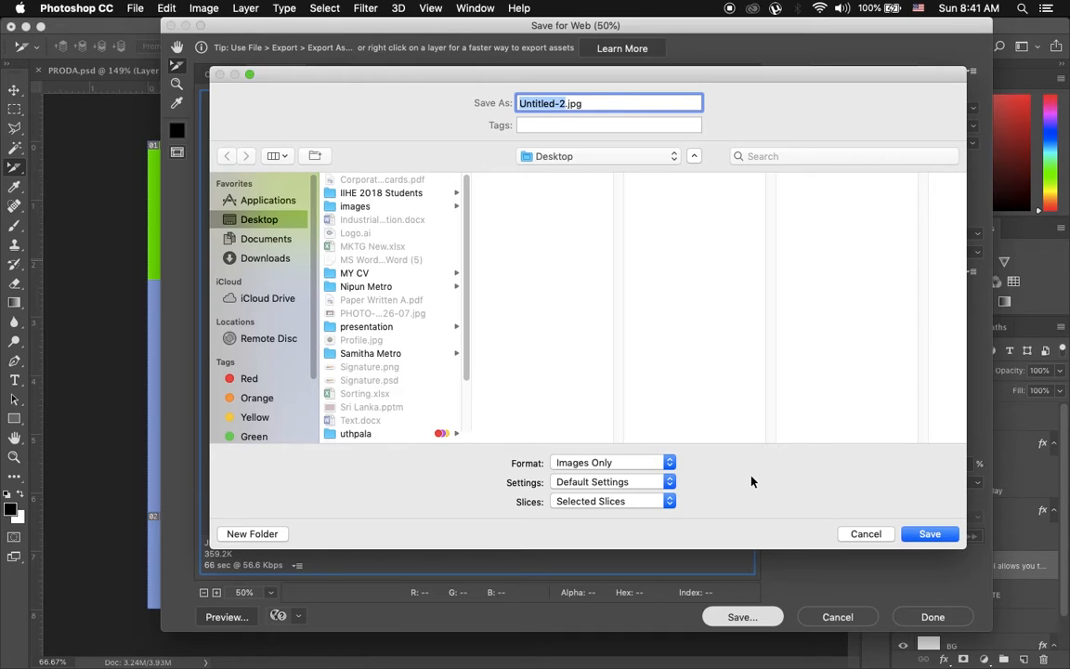
click(672, 462)
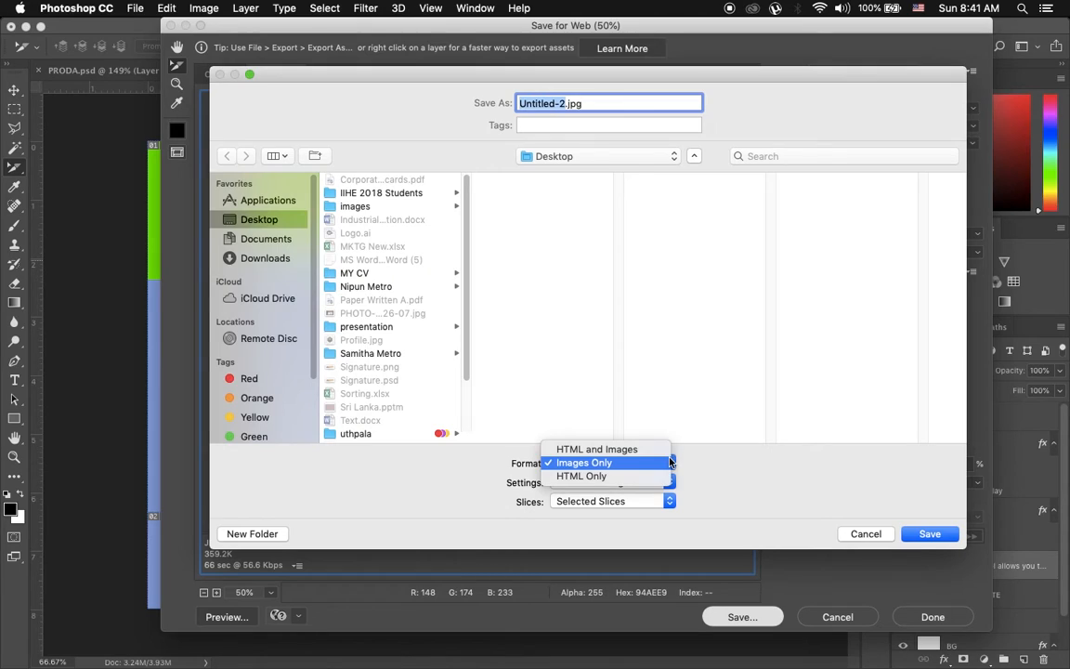
click(613, 450)
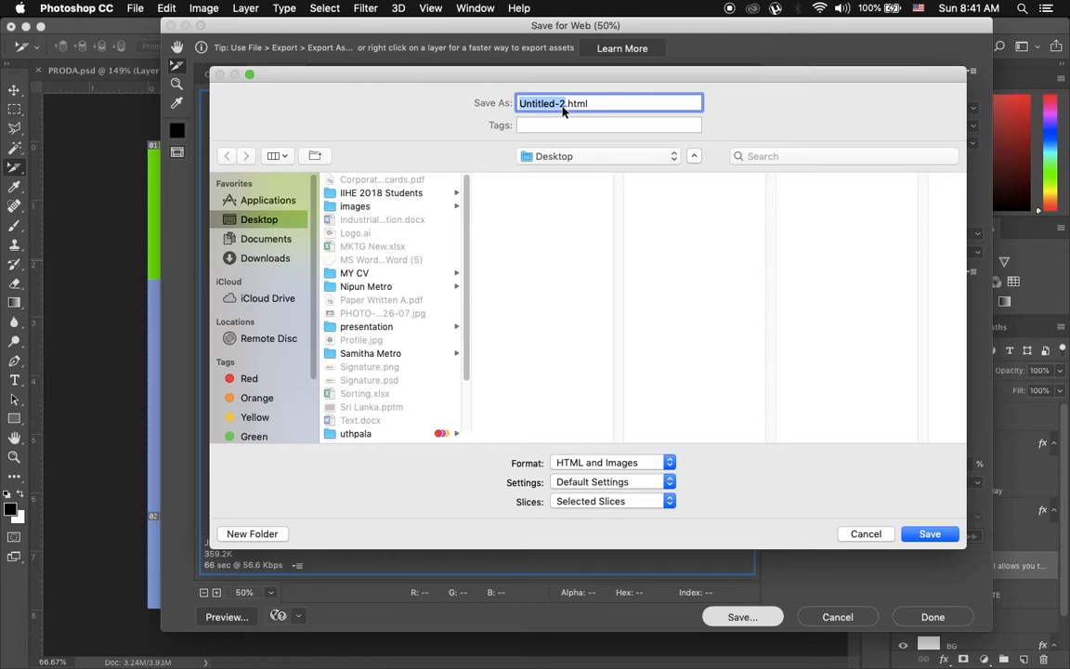
text(Test Website)
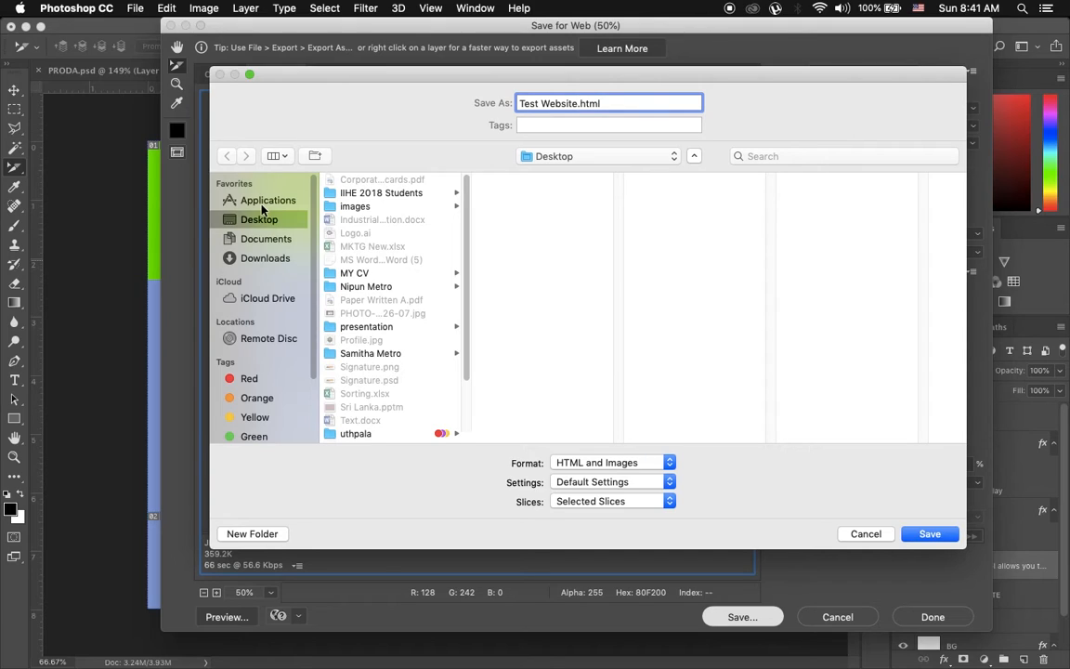
click(929, 532)
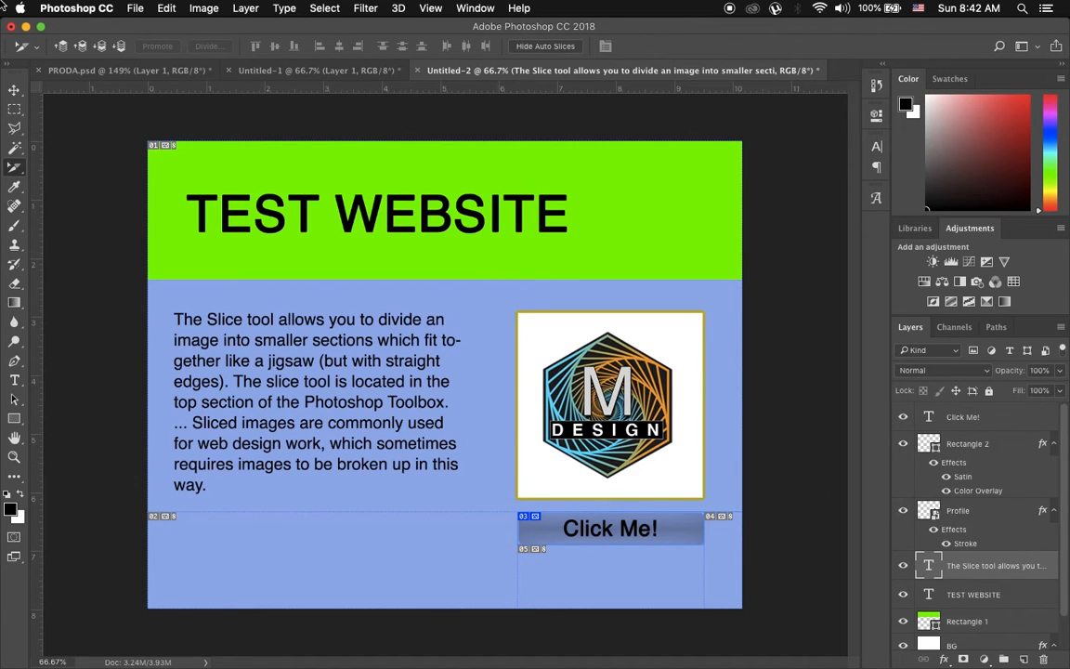
Minimize Photoshop, view Click-Me.jpg from the exported images folder in Preview, and close it
click(26, 27)
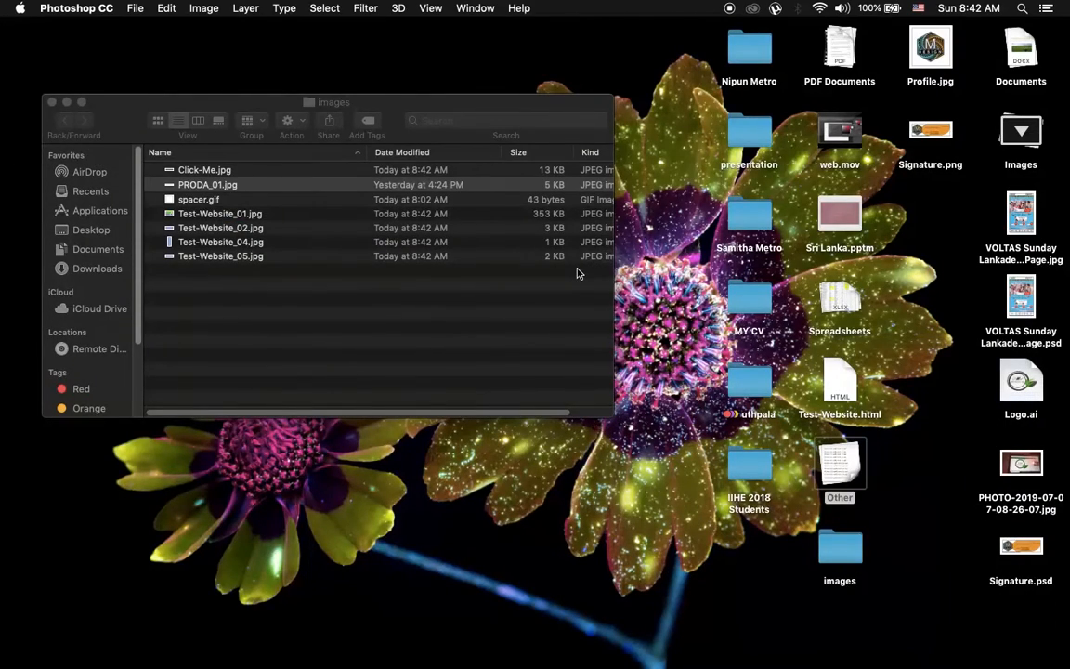
drag(374, 109, 479, 103)
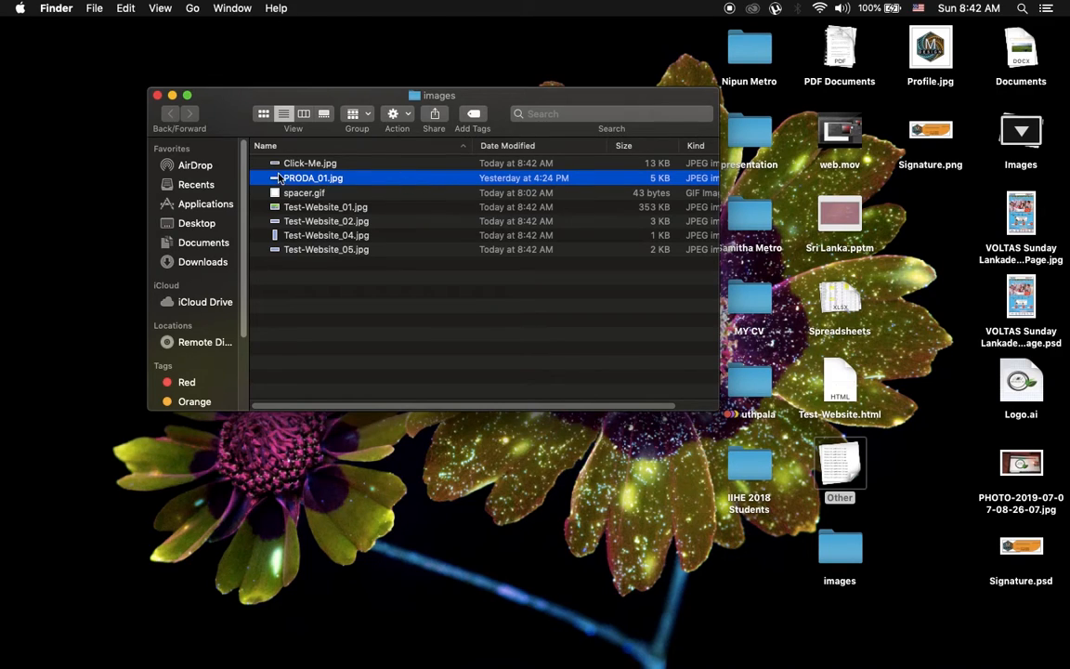
click(302, 164)
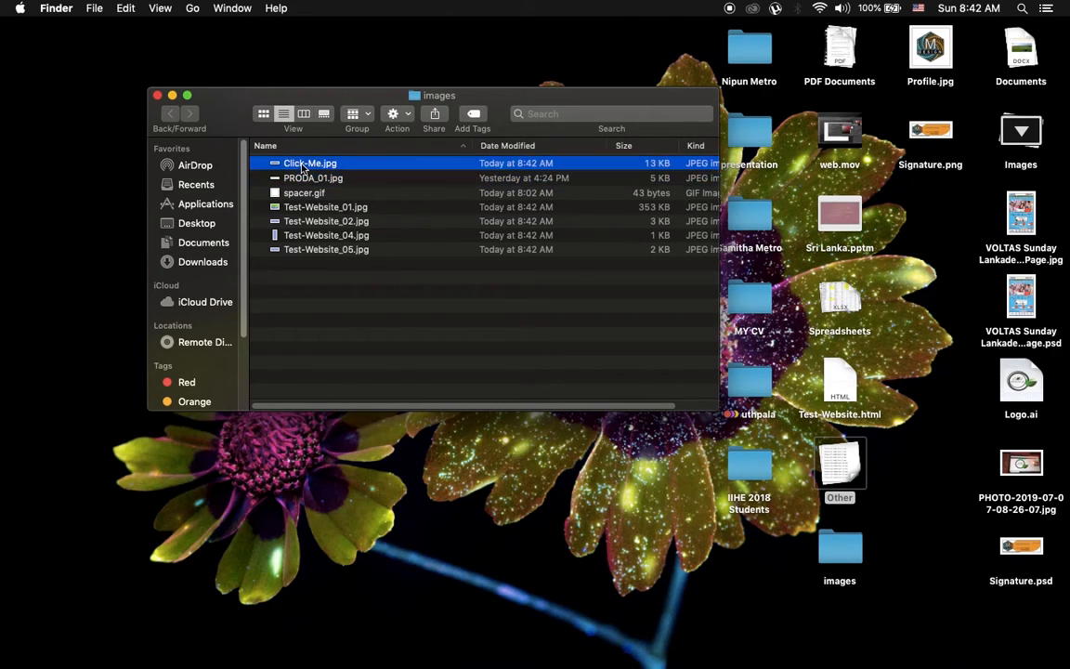
double_click(301, 164)
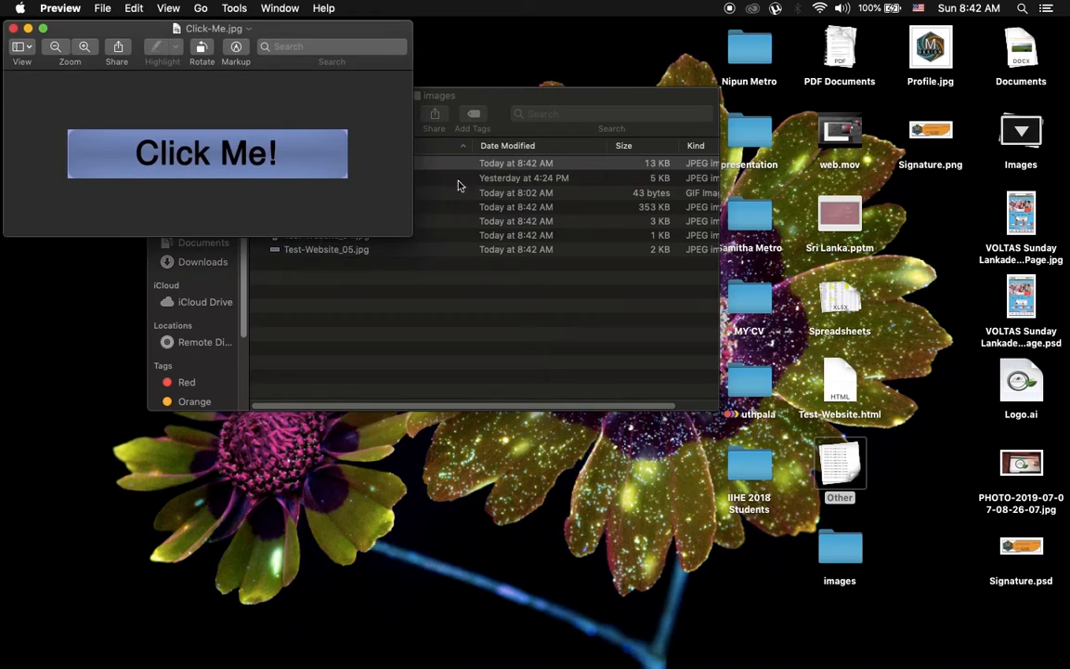
click(13, 29)
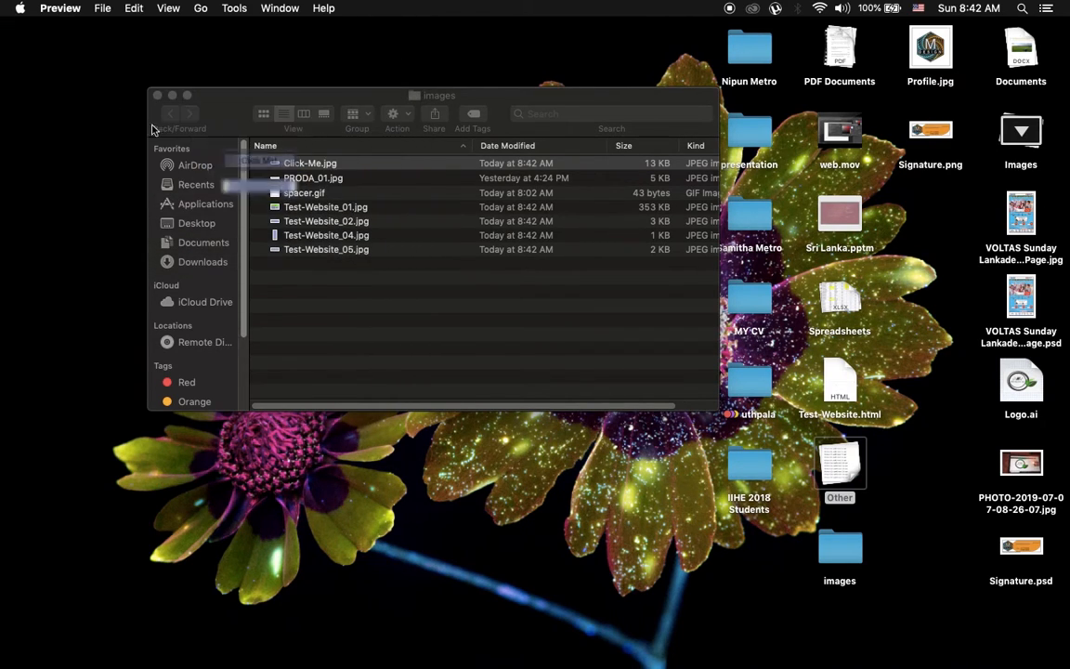
View the exported slices Test-Website_02.jpg and Test-Website_05.jpg in Preview, closing each one
click(321, 223)
double_click(320, 223)
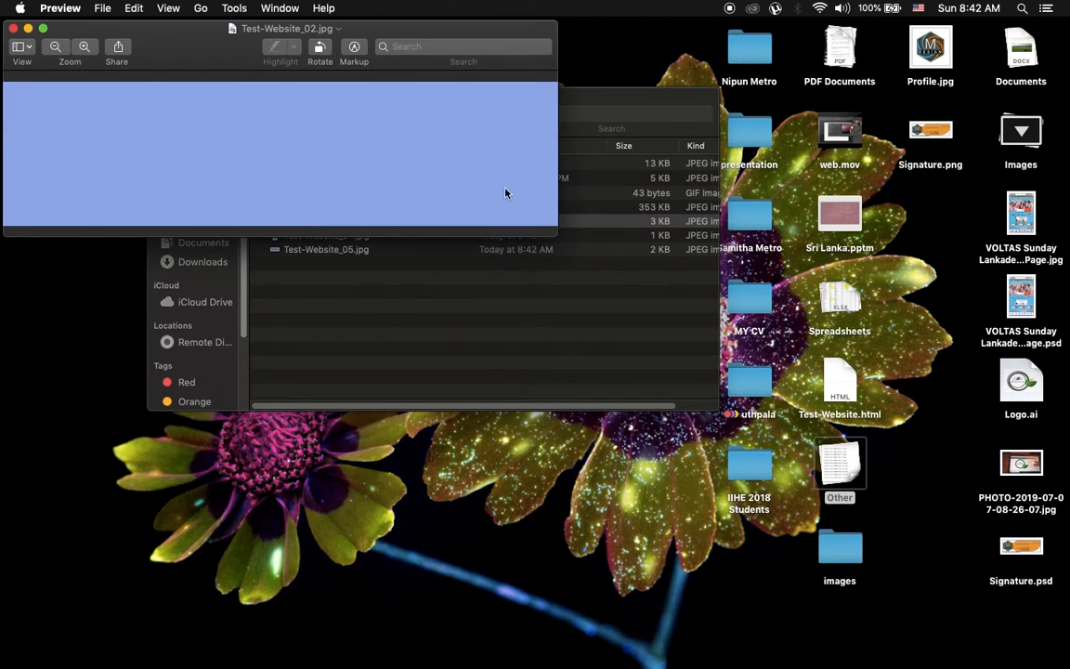
click(13, 28)
click(314, 250)
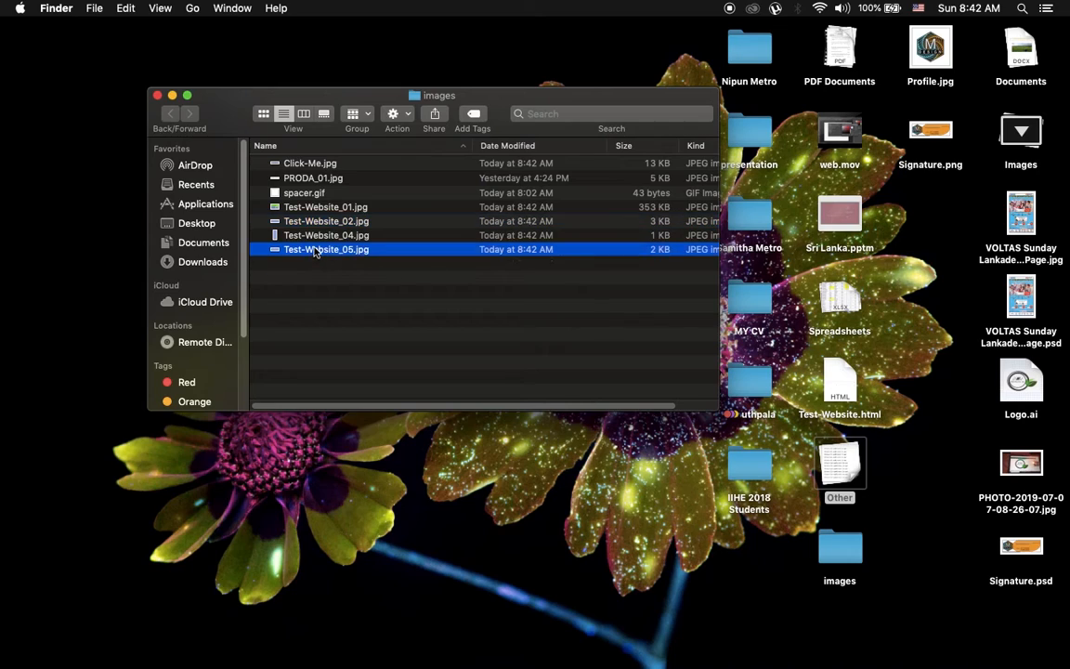
double_click(314, 250)
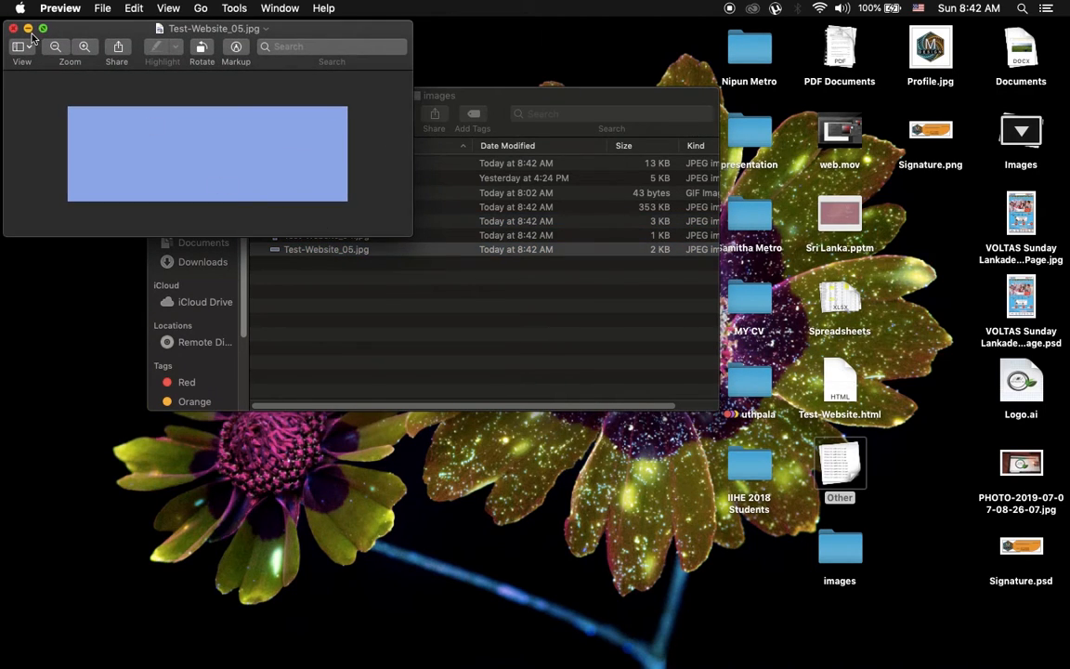
click(13, 29)
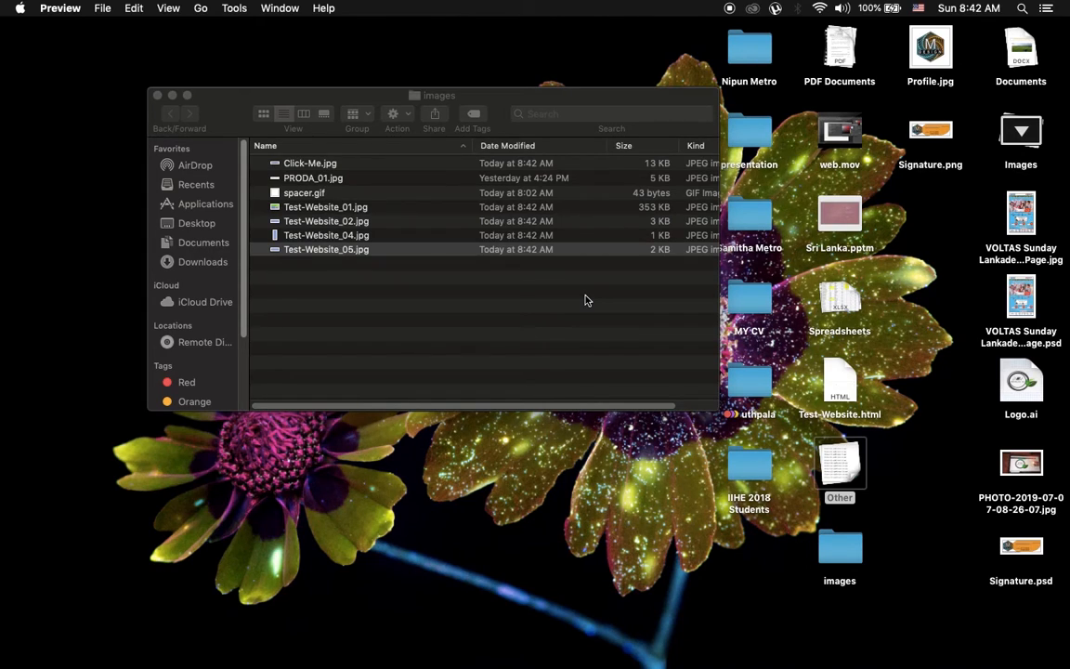
Open Test-Website.html from the Desktop in full-screen Google Chrome, dismissing the restore prompt, and look over the page down to the "Click Me!" button
click(842, 380)
right_click(841, 374)
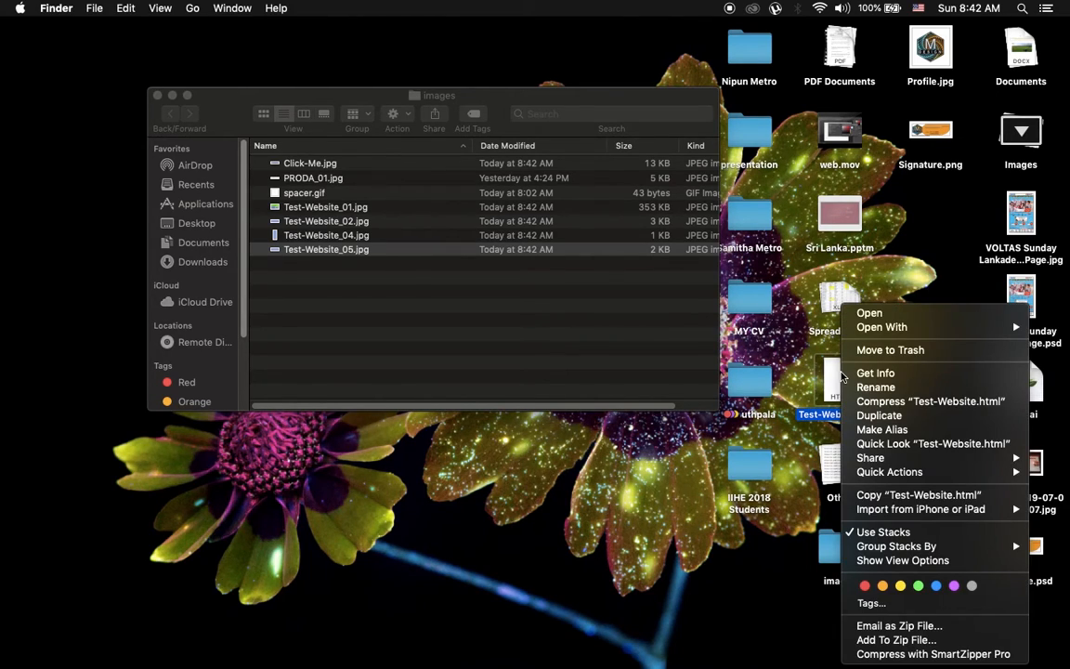
mouse_move(896, 329)
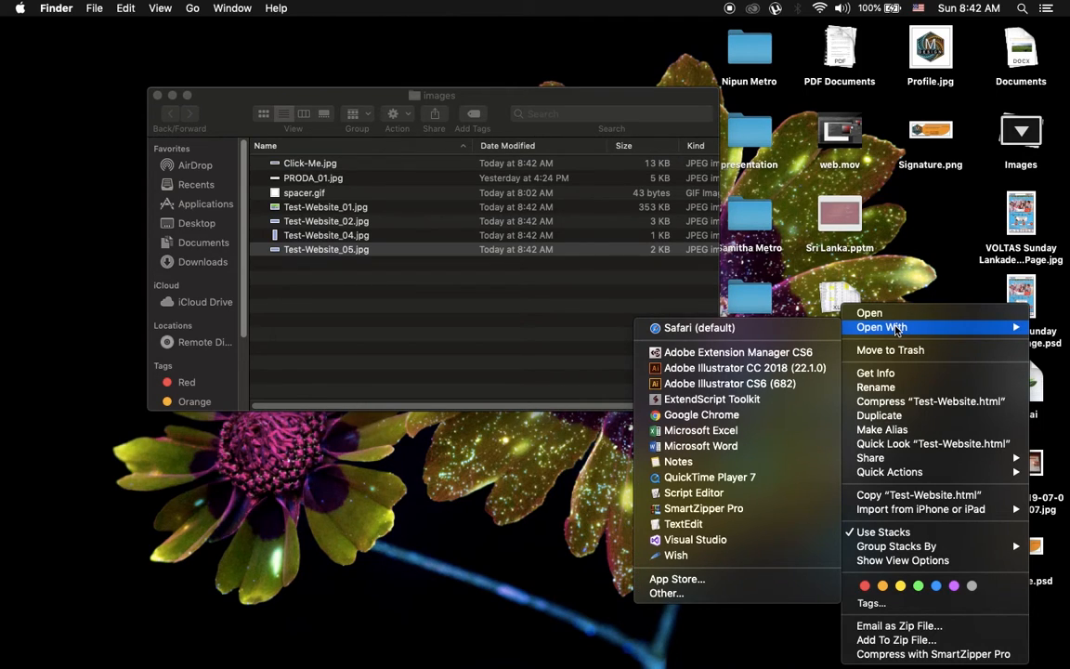
click(703, 417)
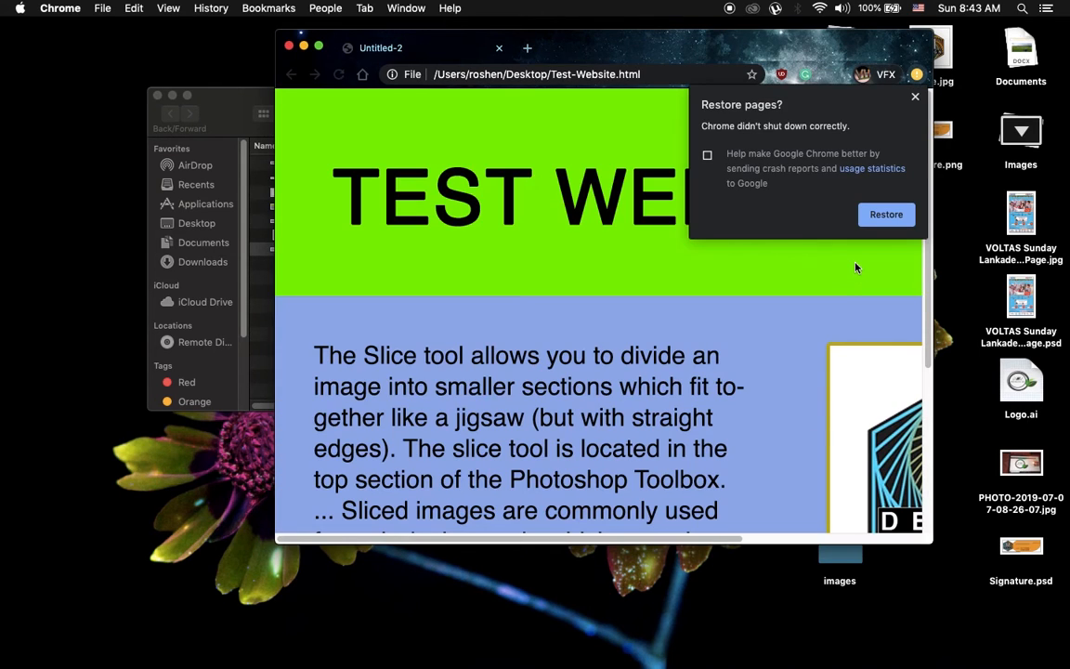
click(915, 97)
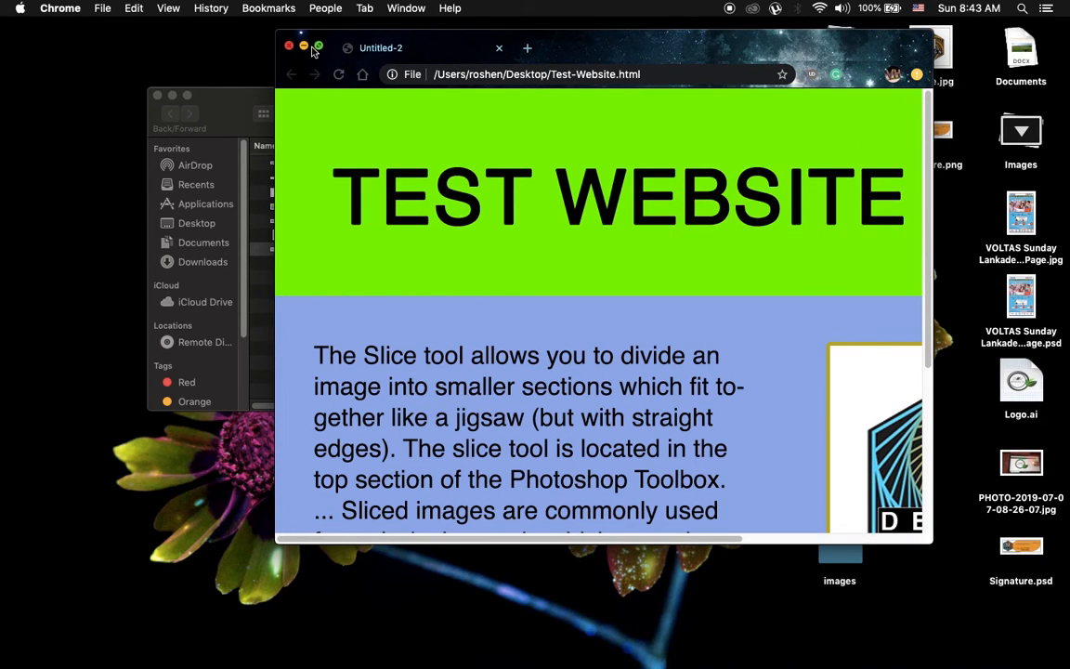
click(320, 47)
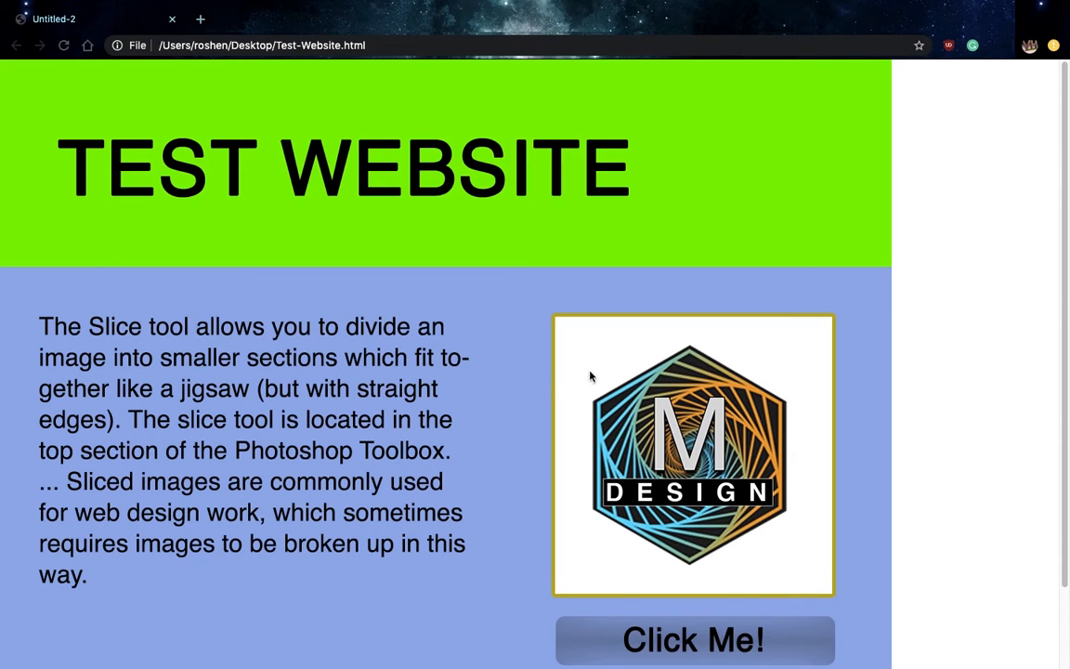
scroll(703, 502, down, 2)
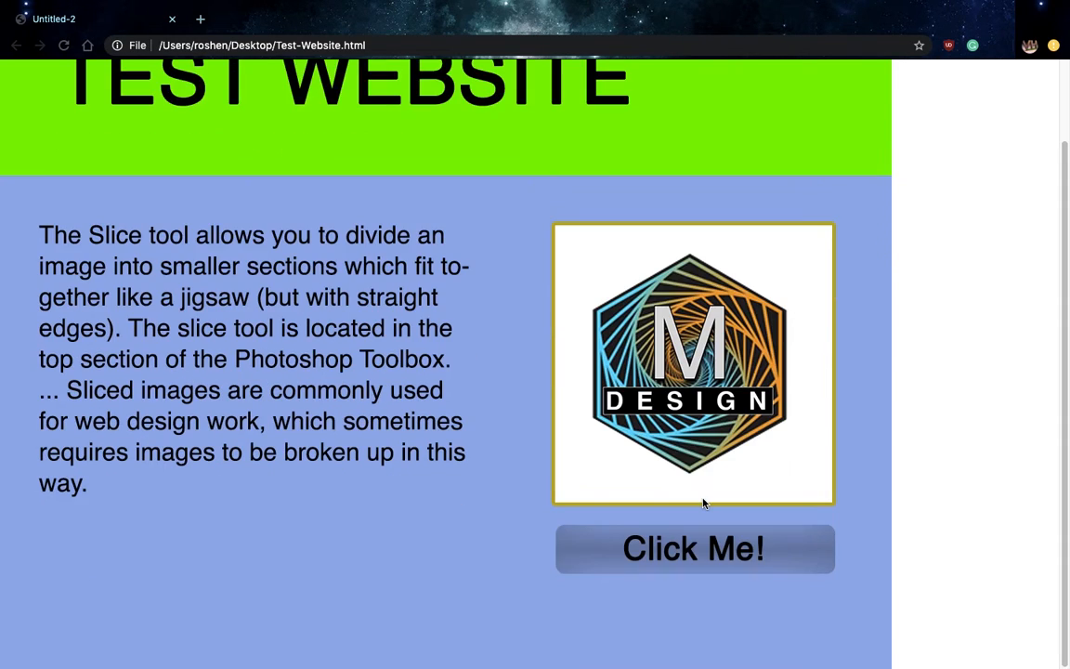
scroll(652, 509, up, 2)
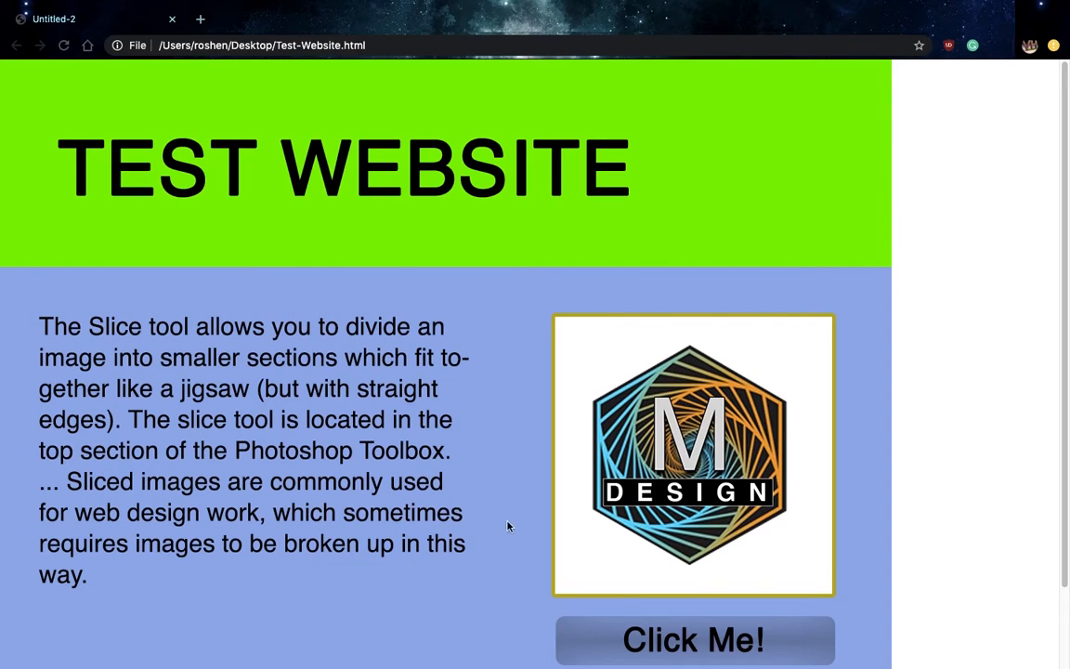
scroll(551, 498, down, 2)
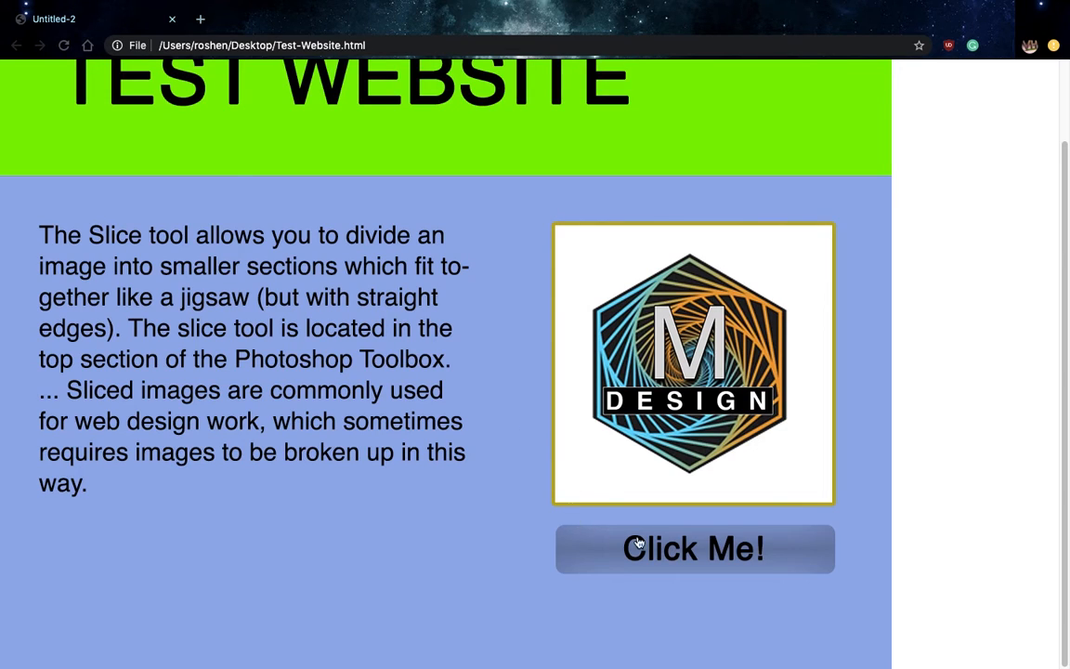
Test the "Click Me!" button's link to free3d.com, look over the linked site, and return to the test page
click(686, 549)
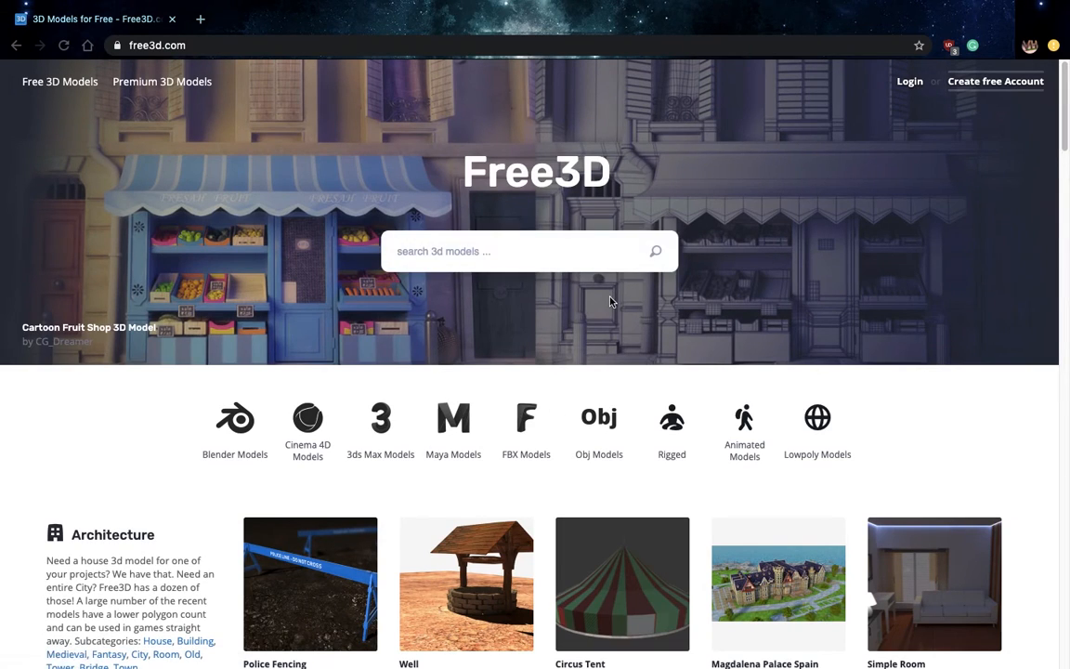
scroll(552, 363, down, 3)
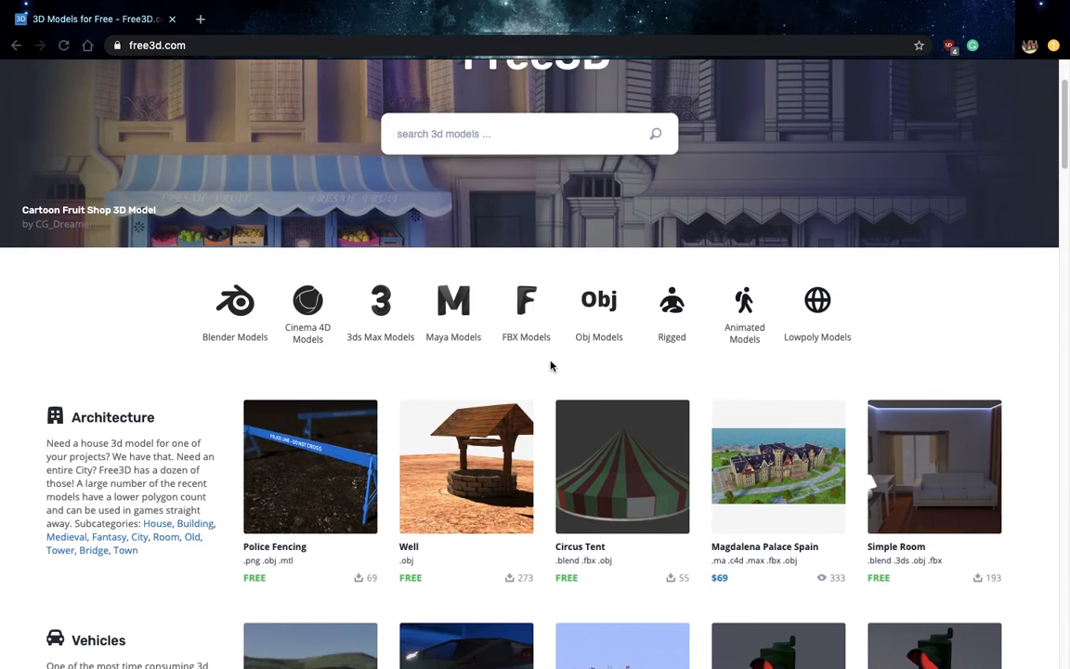
scroll(551, 364, up, 3)
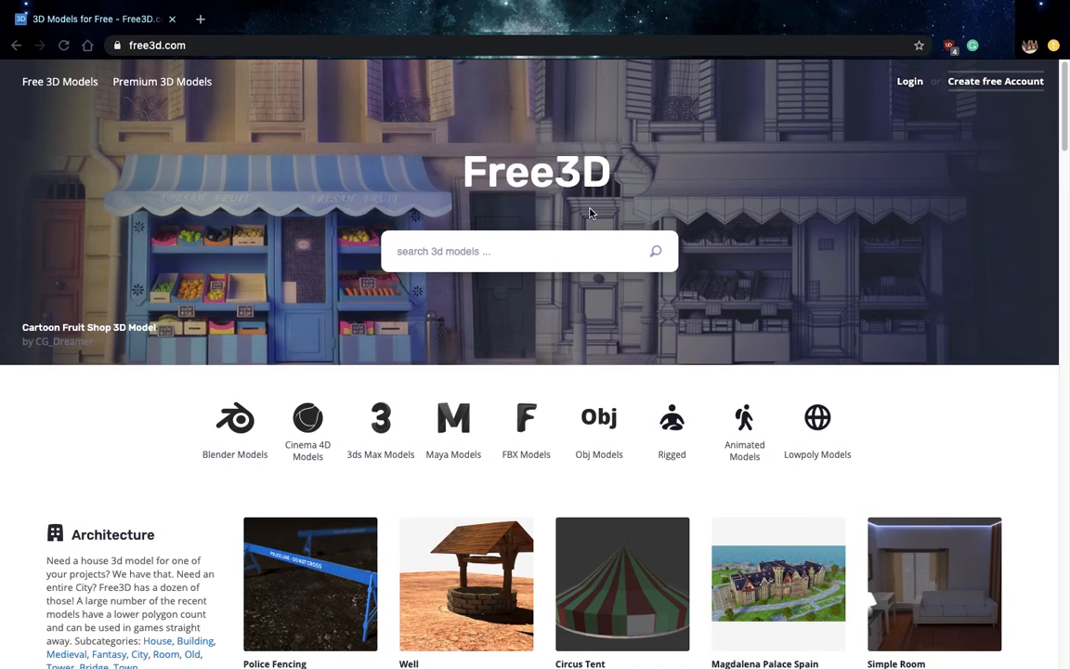
click(15, 44)
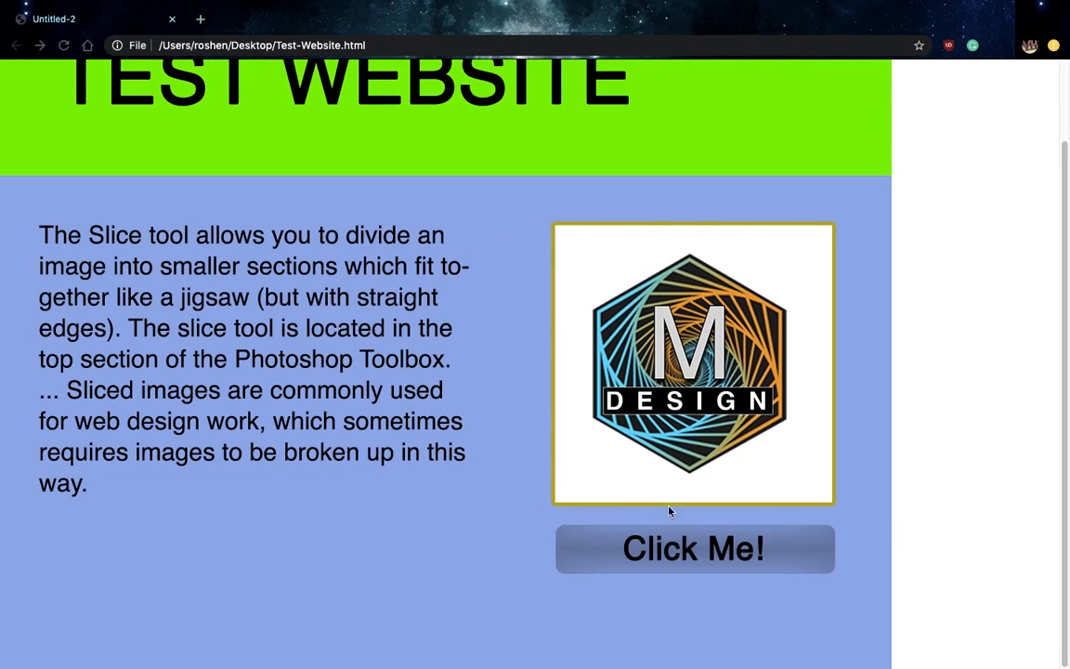
Open the "Click Me!" link in a new tab, view the Free3D page there, and go back to the test website's tab
right_click(693, 553)
click(743, 430)
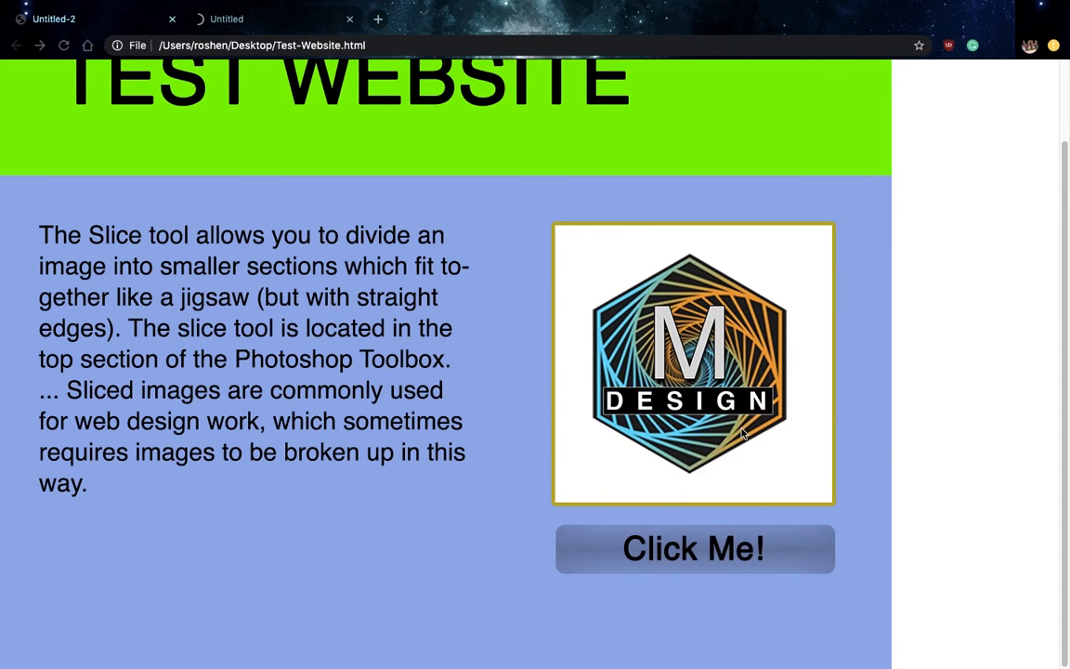
click(262, 15)
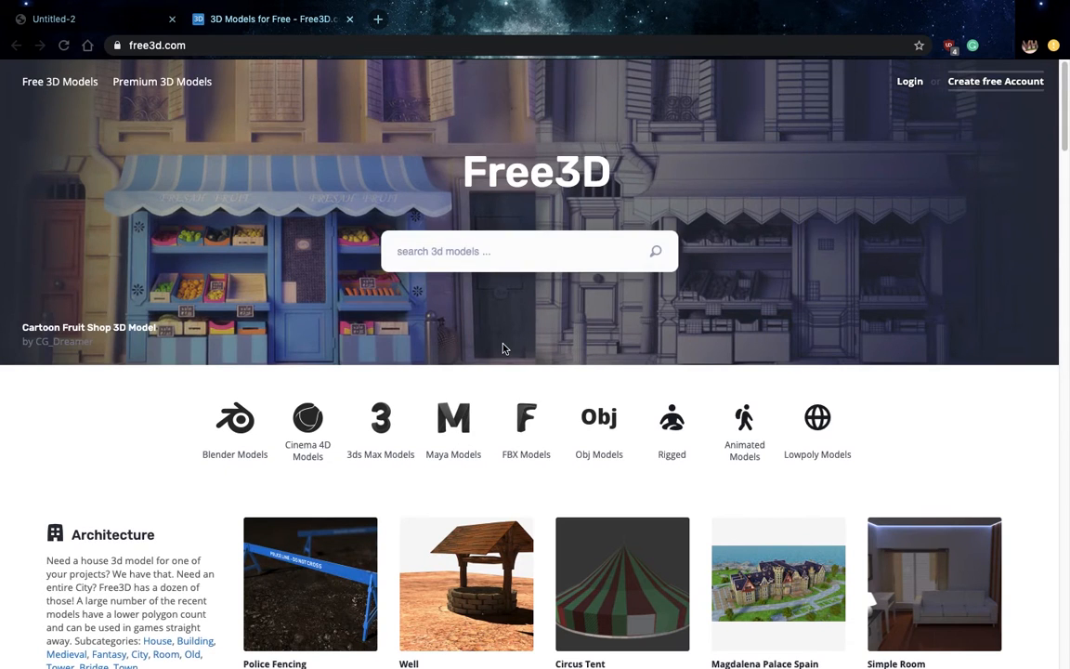
scroll(502, 348, down, 1)
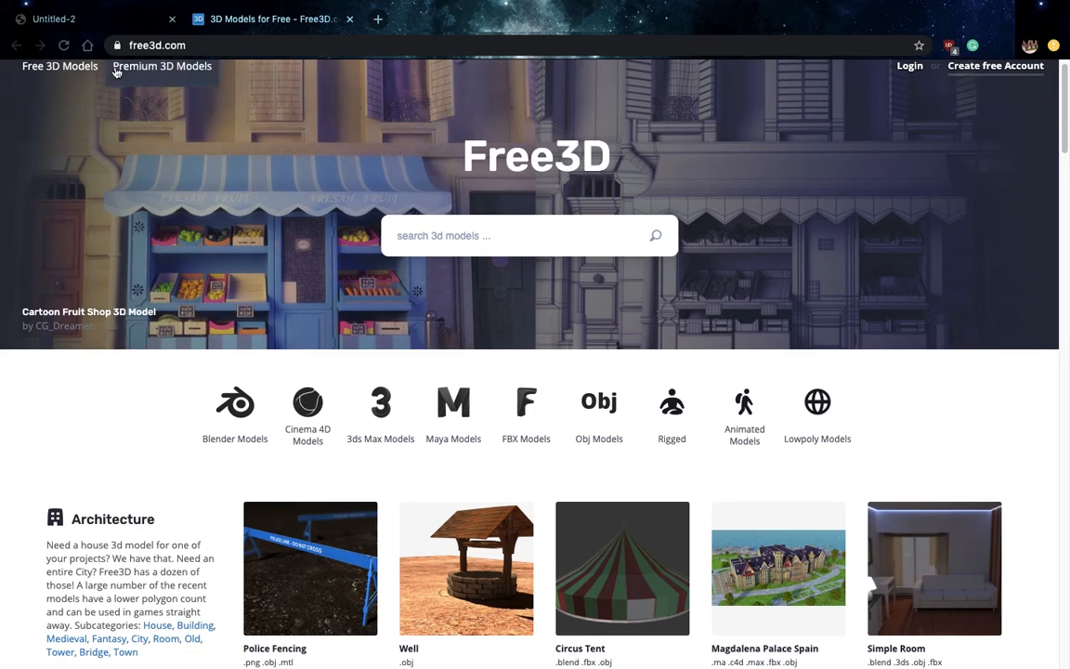
click(97, 20)
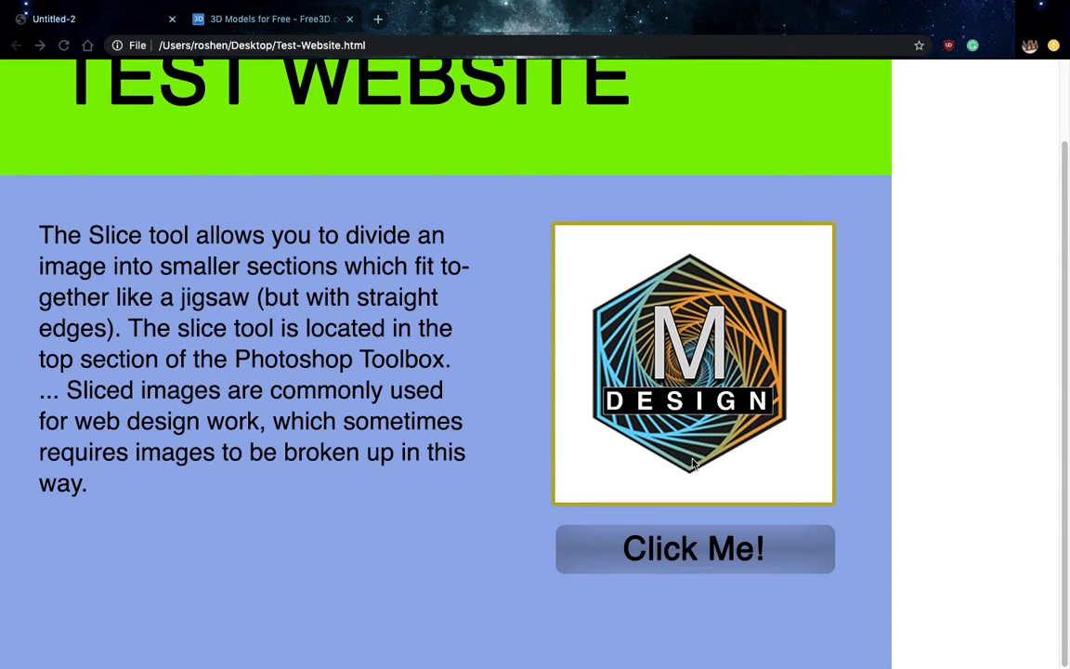